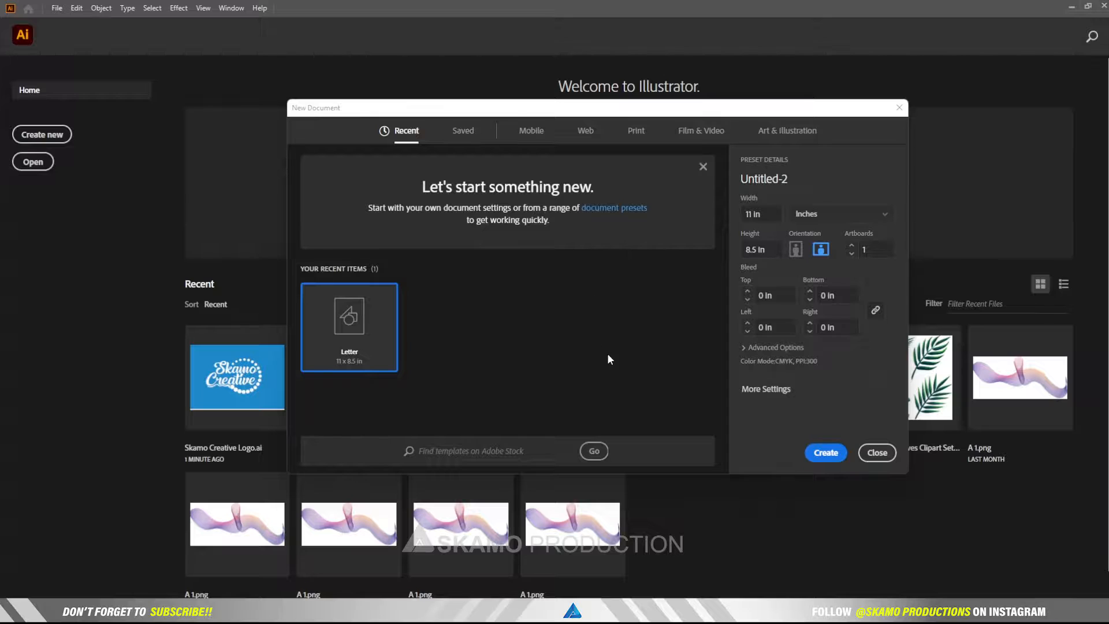
- Create an 11 x 8.5 in landscape document and draw a tall rectangle with no fill and a black stroke on its left half
{"action": "left_click", "coordinate": [826, 453]}
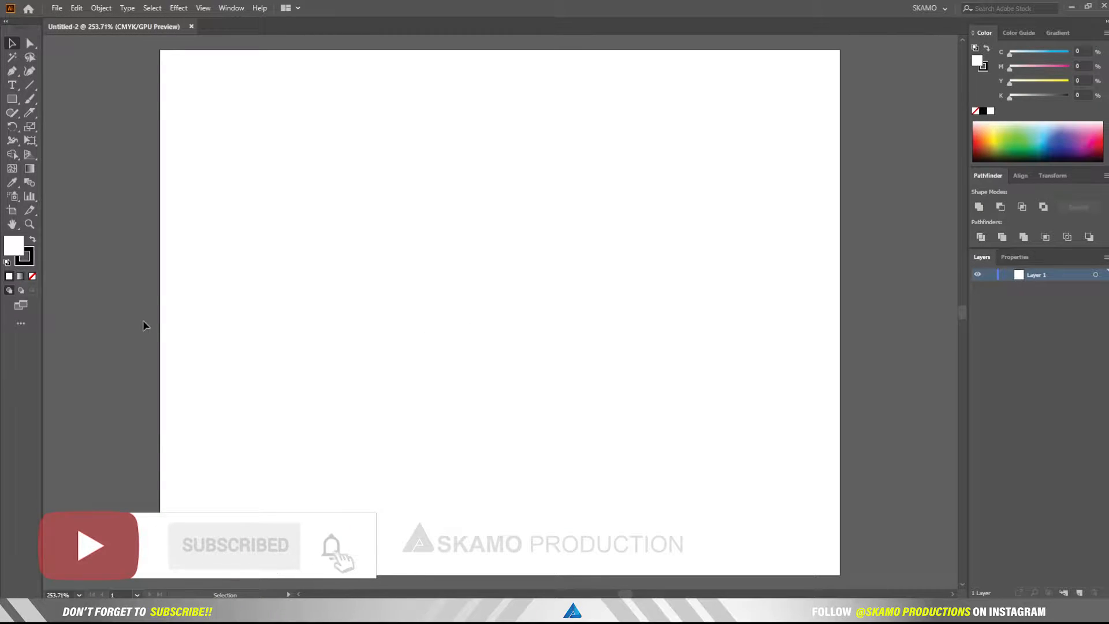
{"action": "left_click", "coordinate": [11, 99]}
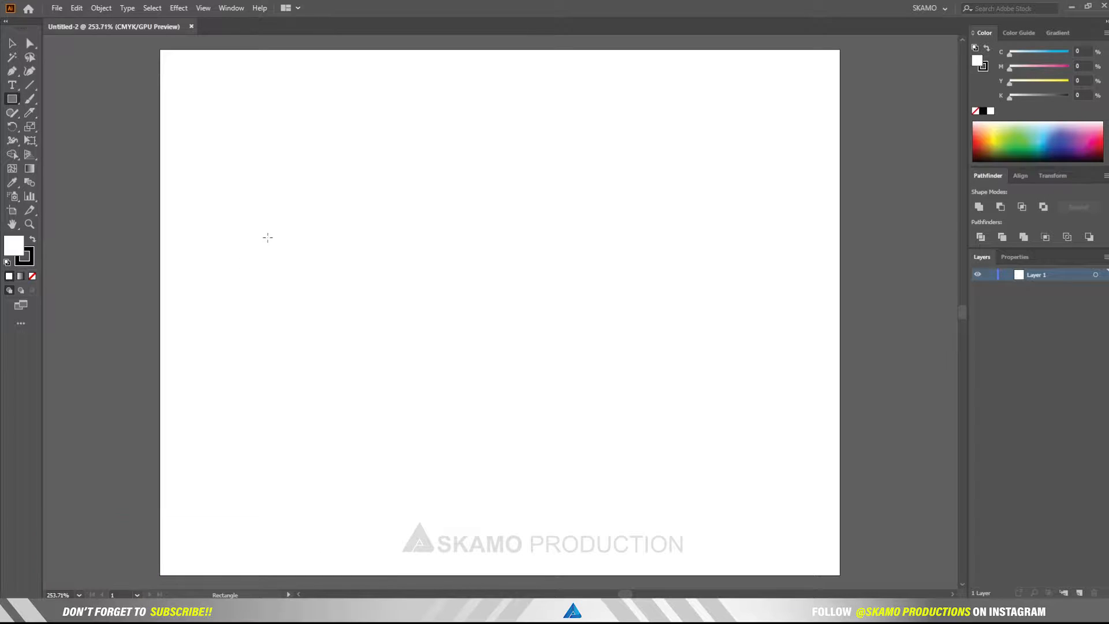
{"action": "left_click_drag", "start_coordinate": [266, 235], "coordinate": [336, 378]}
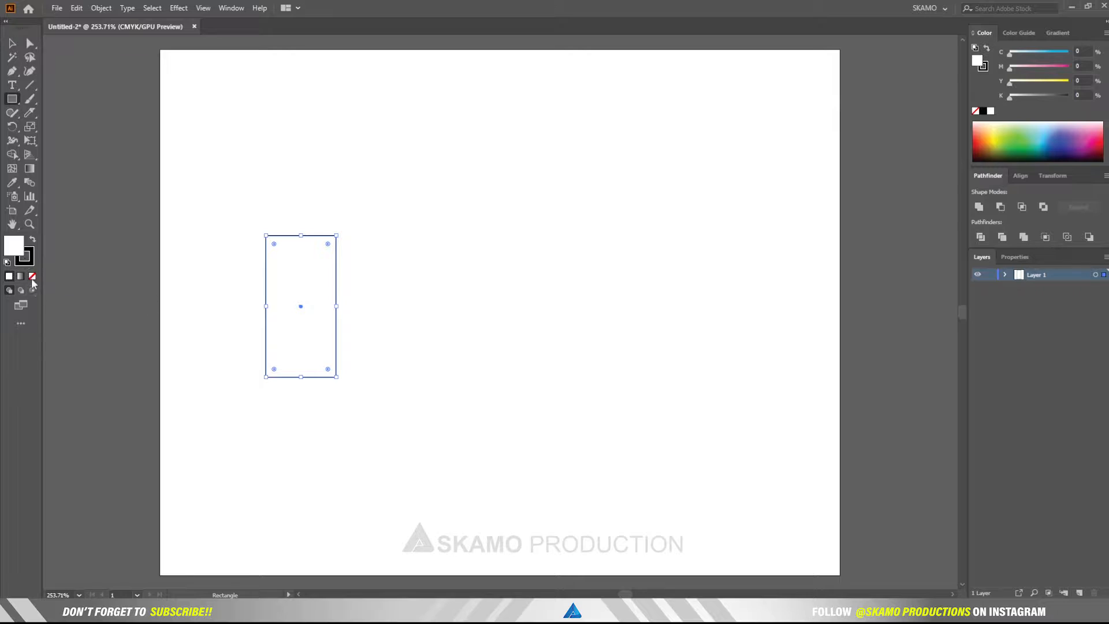
{"action": "left_click", "coordinate": [30, 274]}
{"action": "left_click", "coordinate": [25, 256]}
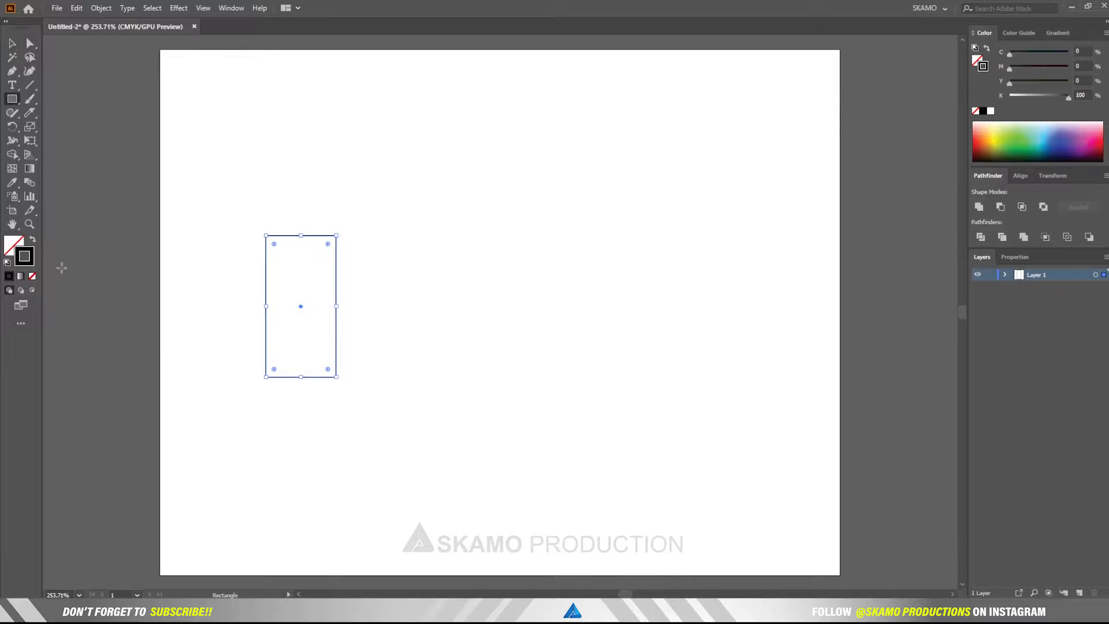
- Rotate the rectangle counterclockwise to a diagonal and make a reflected copy of it across the vertical axis
{"action": "left_click", "coordinate": [13, 45]}
{"action": "left_click_drag", "start_coordinate": [340, 381], "coordinate": [405, 347]}
{"action": "right_click", "coordinate": [276, 329]}
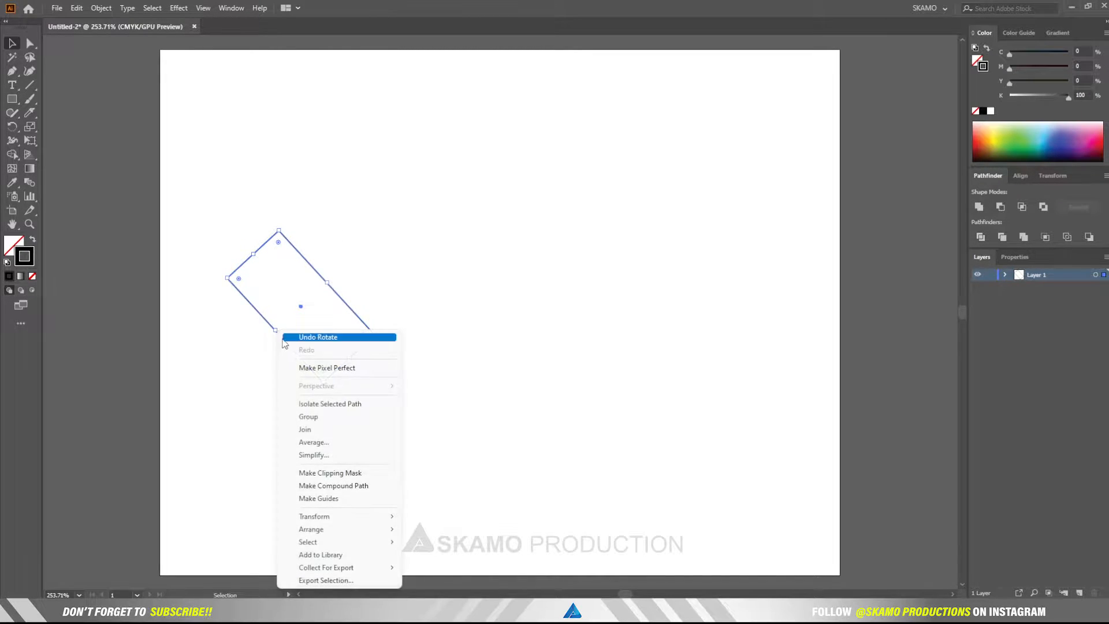
{"action": "mouse_move", "coordinate": [349, 518]}
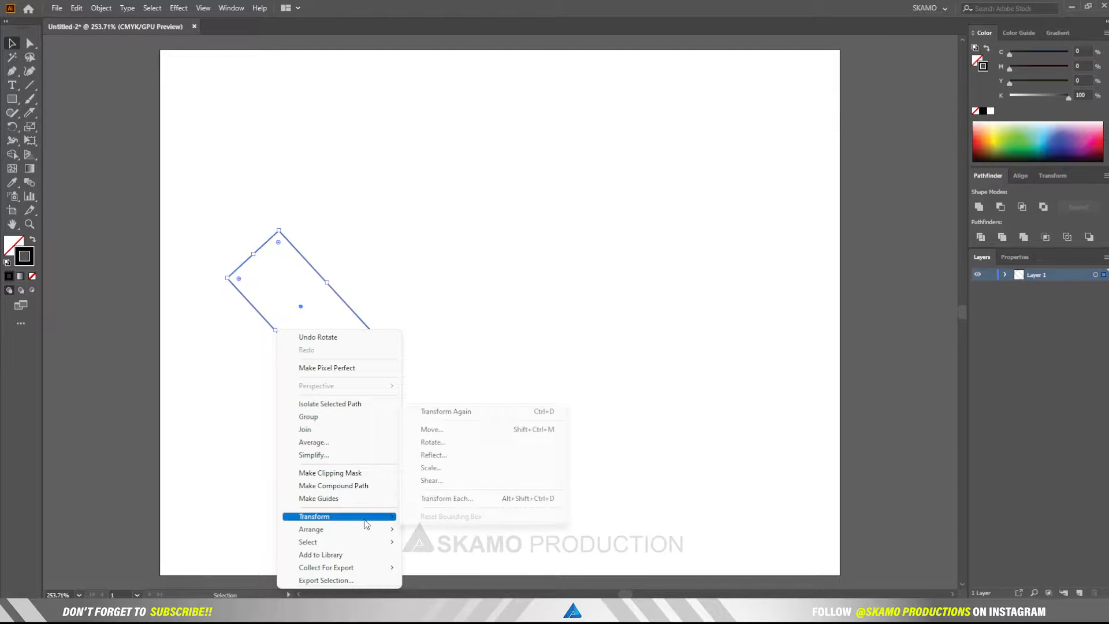
{"action": "left_click", "coordinate": [436, 456]}
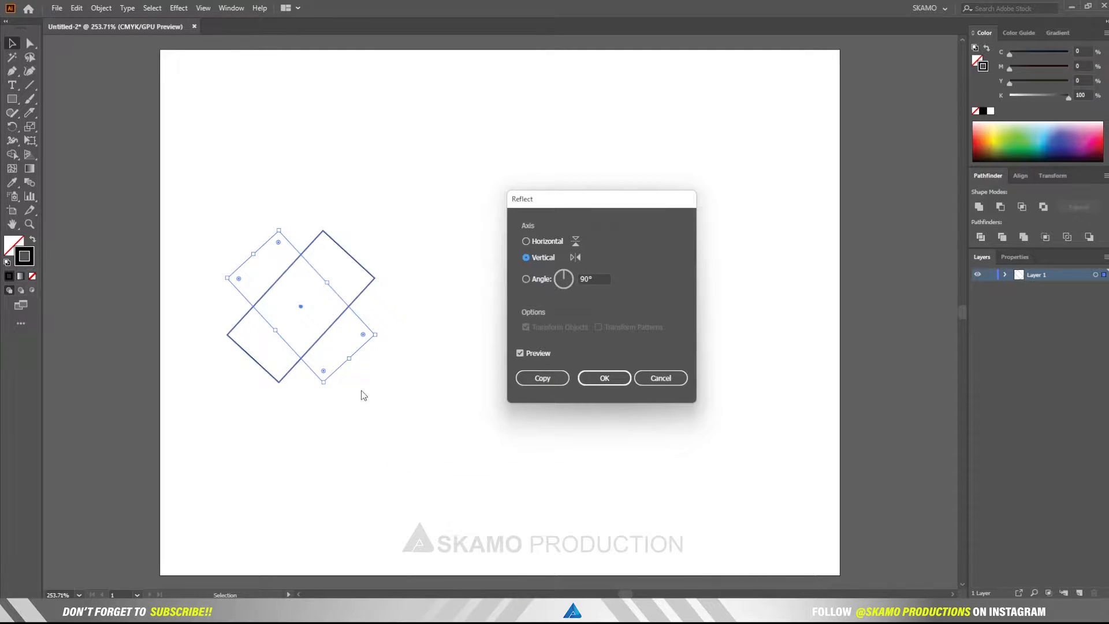
{"action": "left_click", "coordinate": [542, 378]}
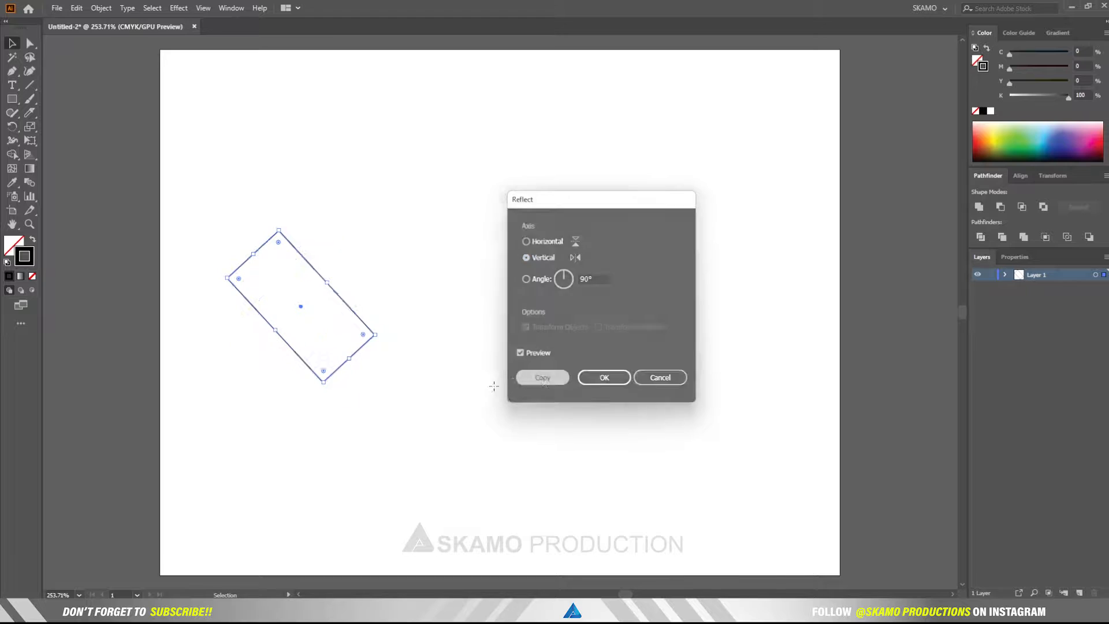
- With Shape Builder, remove the two lower ends of the crossed rectangles and merge the remaining areas into one angular heart
{"action": "left_click_drag", "start_coordinate": [211, 270], "coordinate": [432, 382]}
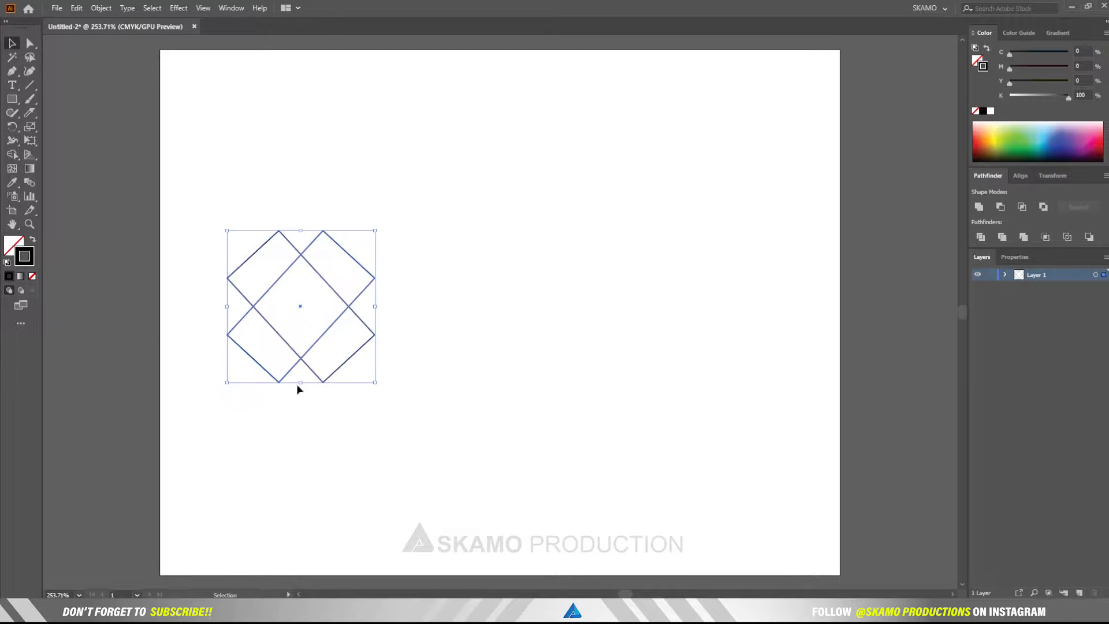
{"action": "key", "text": "shift+m"}
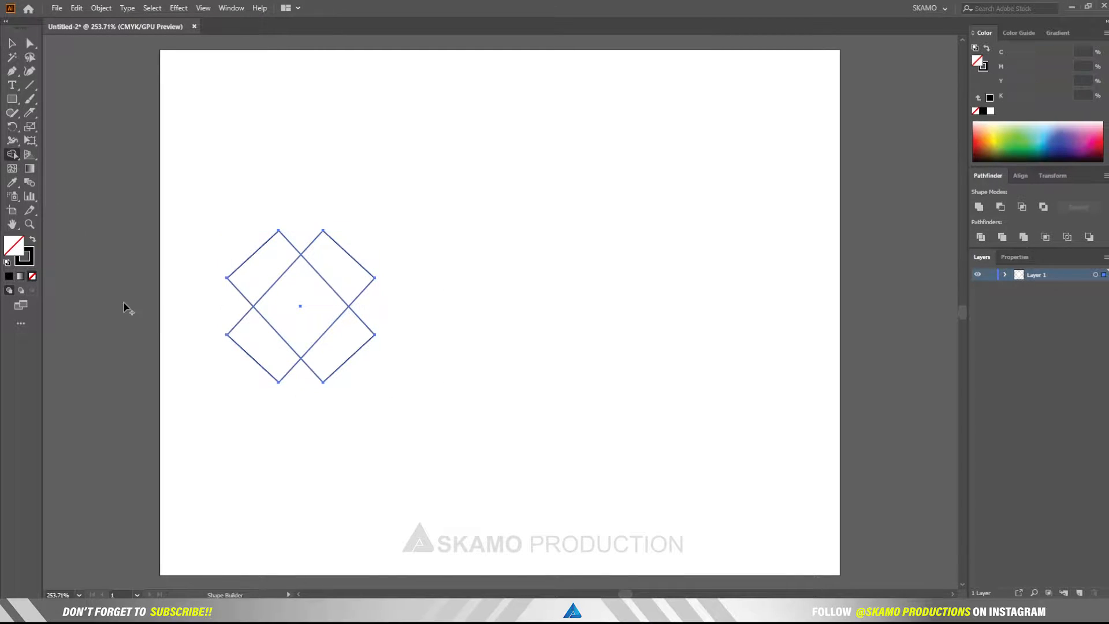
{"action": "left_click", "coordinate": [253, 349], "text": "alt"}
{"action": "left_click", "coordinate": [344, 364], "text": "alt"}
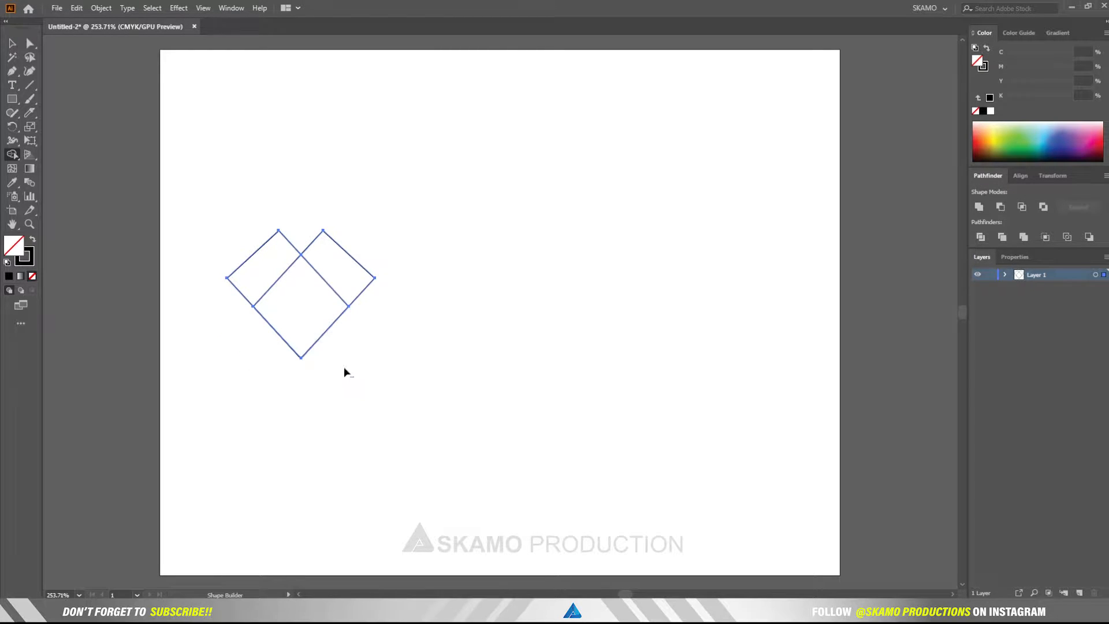
{"action": "mouse_move", "coordinate": [331, 277]}
{"action": "left_mouse_down"}
{"action": "mouse_move", "coordinate": [255, 279]}
{"action": "mouse_move", "coordinate": [239, 301]}
{"action": "left_mouse_up"}
- Fully round the two upper and outer corners on both sides of the angular heart to form smooth lobes
{"action": "left_click", "coordinate": [30, 44]}
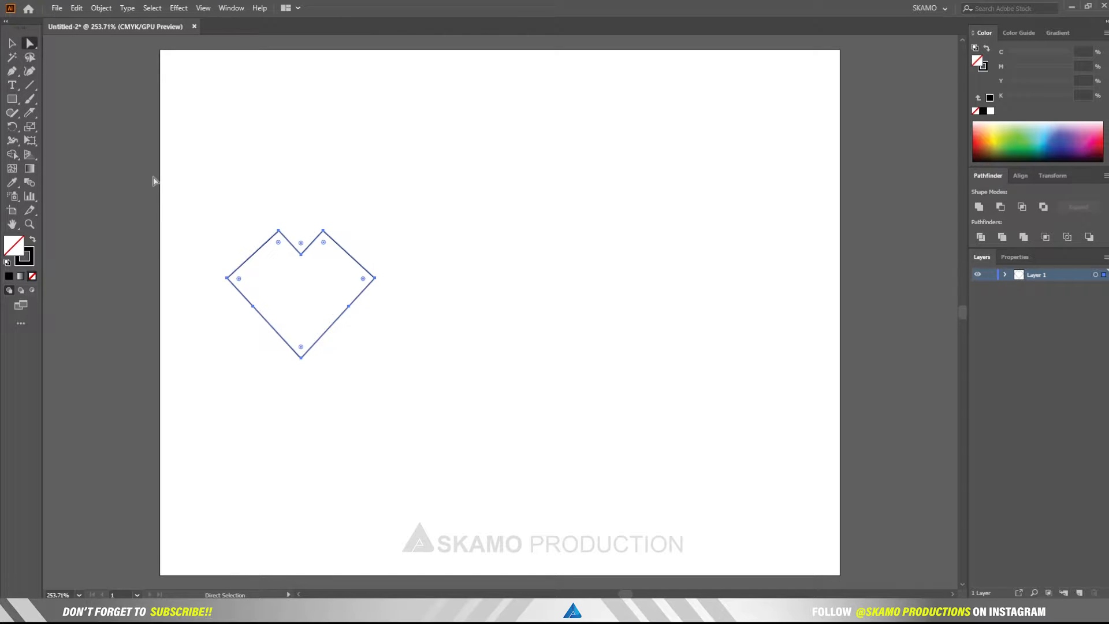
{"action": "left_click", "coordinate": [248, 224]}
{"action": "left_click_drag", "start_coordinate": [246, 253], "coordinate": [213, 285]}
{"action": "left_click_drag", "start_coordinate": [279, 220], "coordinate": [300, 305]}
{"action": "left_click_drag", "start_coordinate": [319, 214], "coordinate": [401, 287]}
{"action": "left_click_drag", "start_coordinate": [324, 247], "coordinate": [292, 289]}
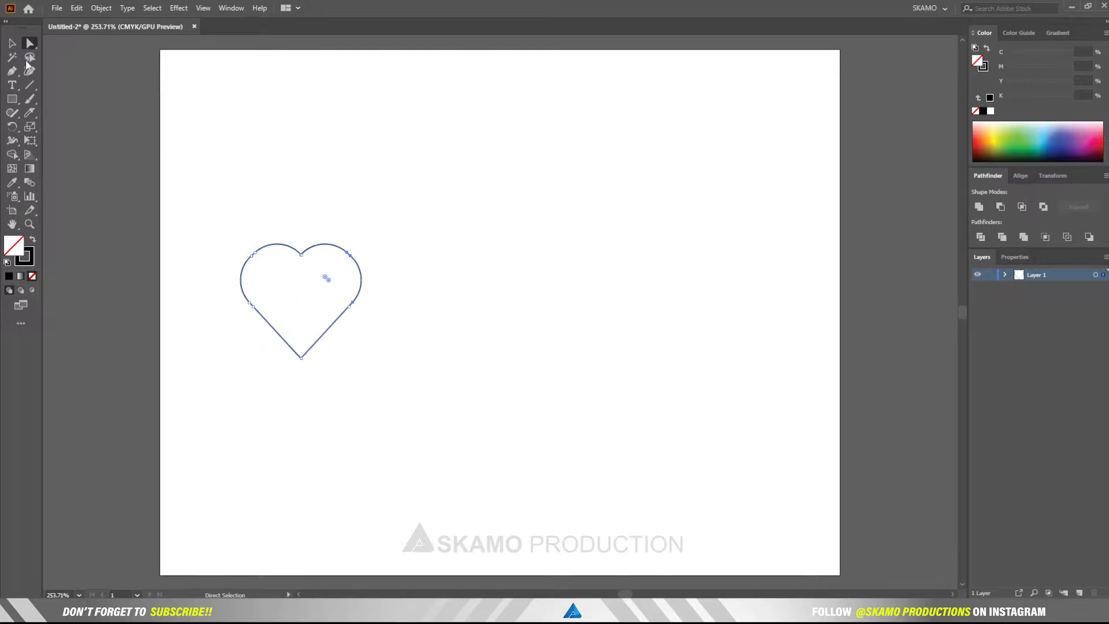
- Move the heart to the middle of the artboard and scale it up proportionally to about 3.87 x 3.67 in
{"action": "left_click", "coordinate": [12, 42]}
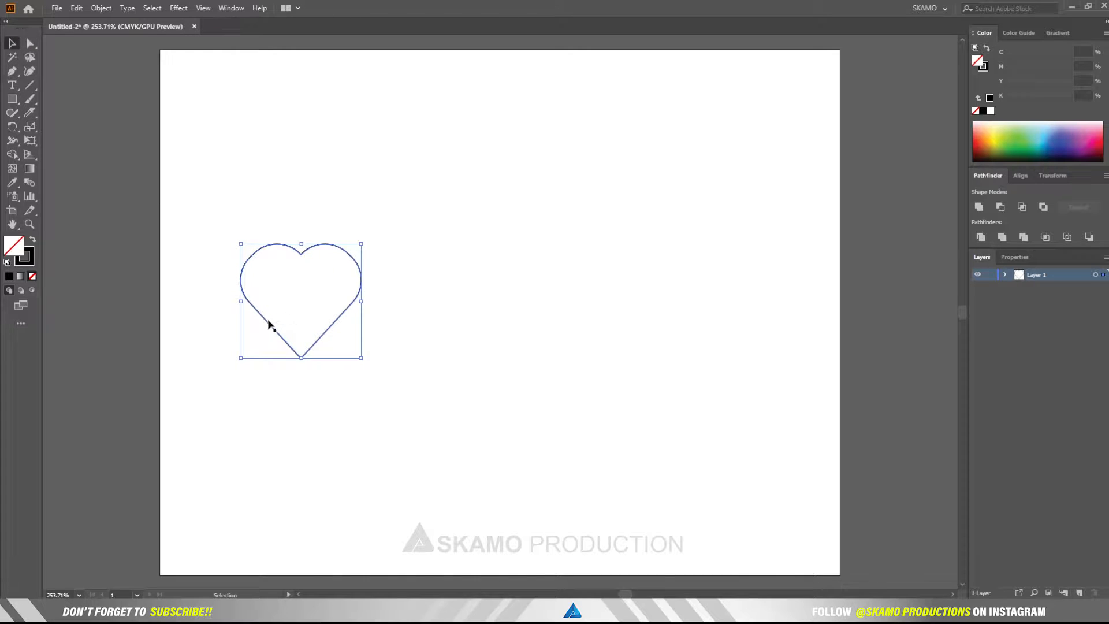
{"action": "left_click_drag", "start_coordinate": [269, 327], "coordinate": [436, 308]}
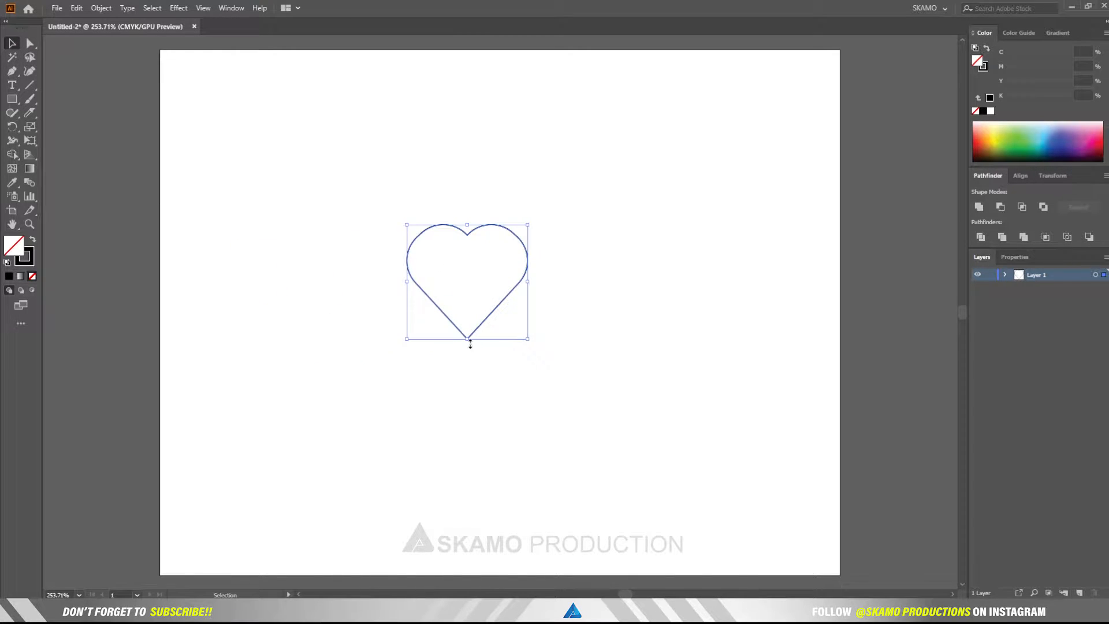
{"action": "left_click_drag", "start_coordinate": [468, 341], "coordinate": [469, 452]}
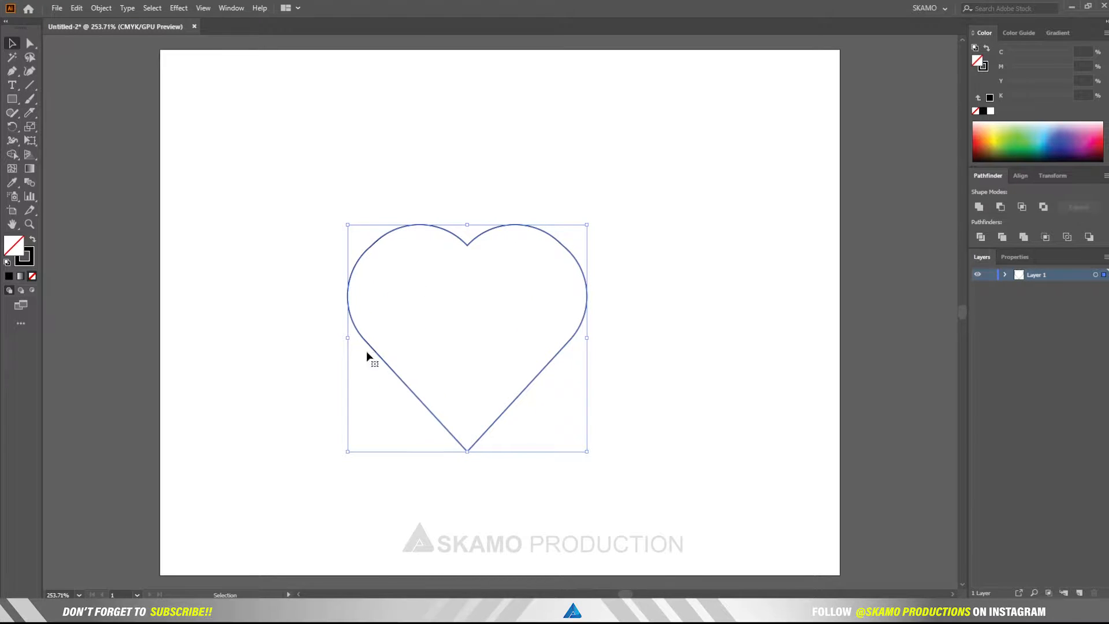
{"action": "left_click", "coordinate": [211, 220]}
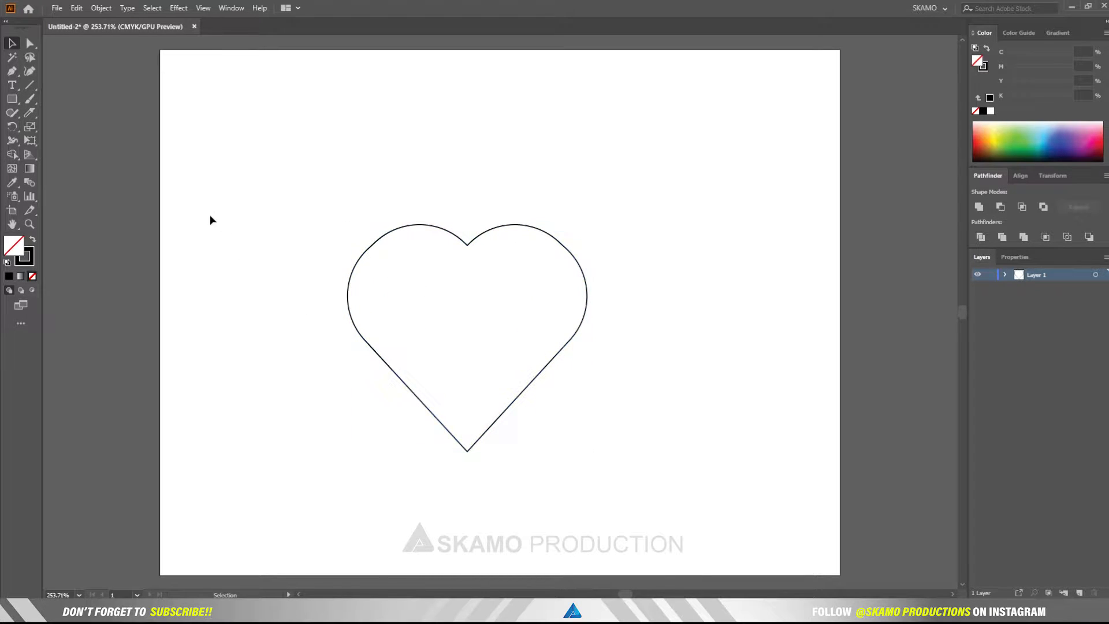
- Add the text "LOVE" at the artboard's upper left edge and enlarge it to about 112 pt
{"action": "left_click", "coordinate": [12, 85]}
{"action": "left_click", "coordinate": [157, 123]}
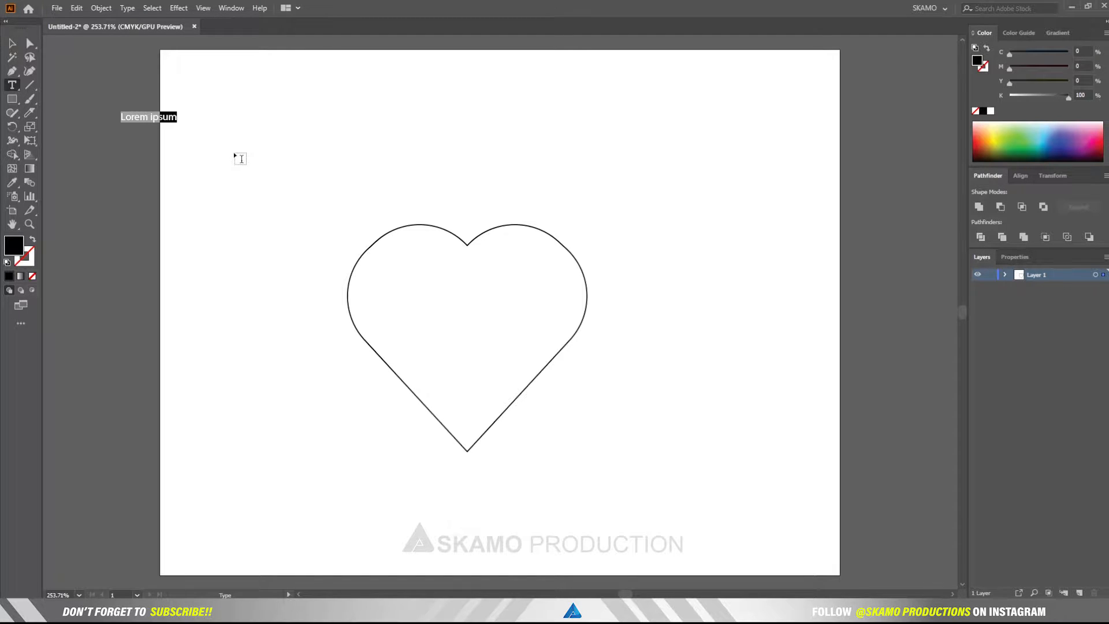
{"action": "type", "text": "LOVE"}
{"action": "left_click", "coordinate": [12, 43]}
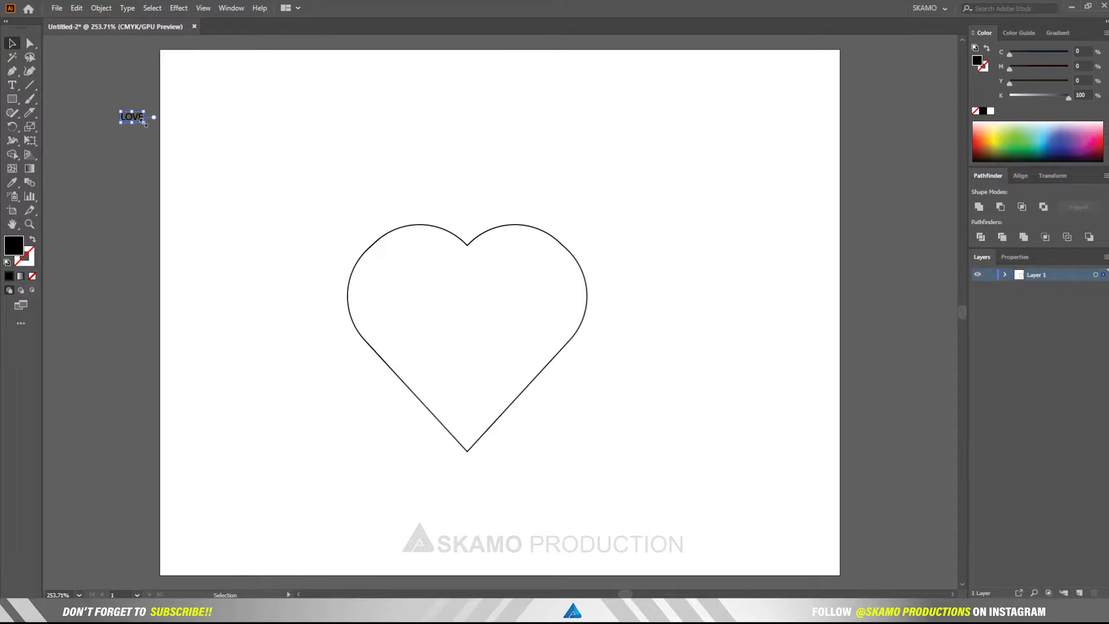
{"action": "left_click_drag", "start_coordinate": [142, 121], "coordinate": [329, 292]}
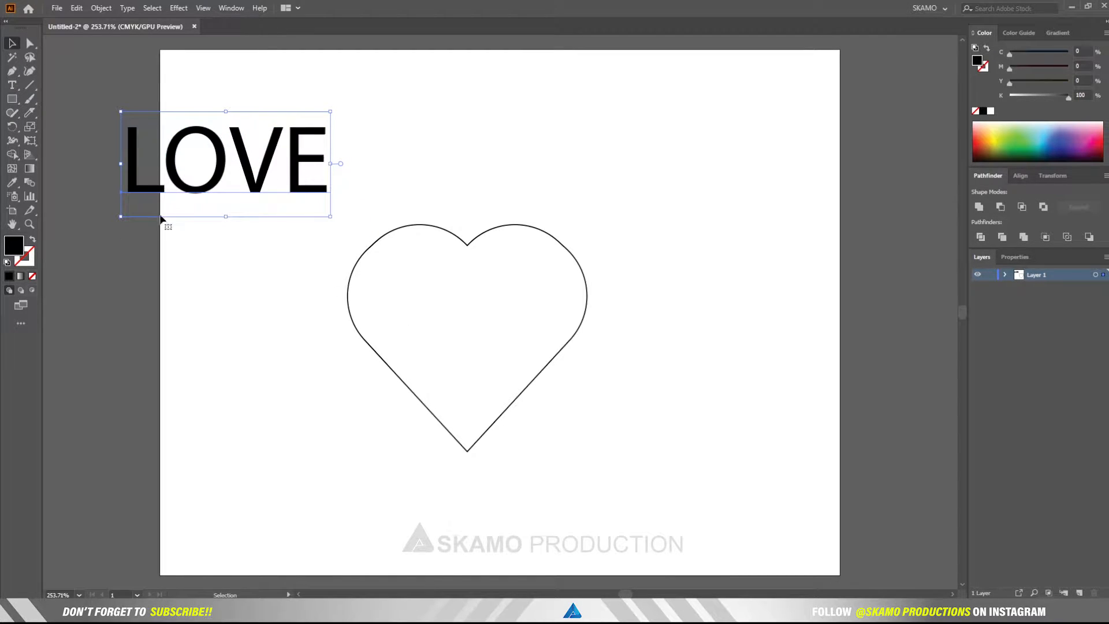
- Set the font of the LOVE text to Acumin Variable Concept, ExtraCondensed Black
{"action": "double_click", "coordinate": [305, 158]}
{"action": "left_click_drag", "start_coordinate": [324, 157], "coordinate": [88, 170]}
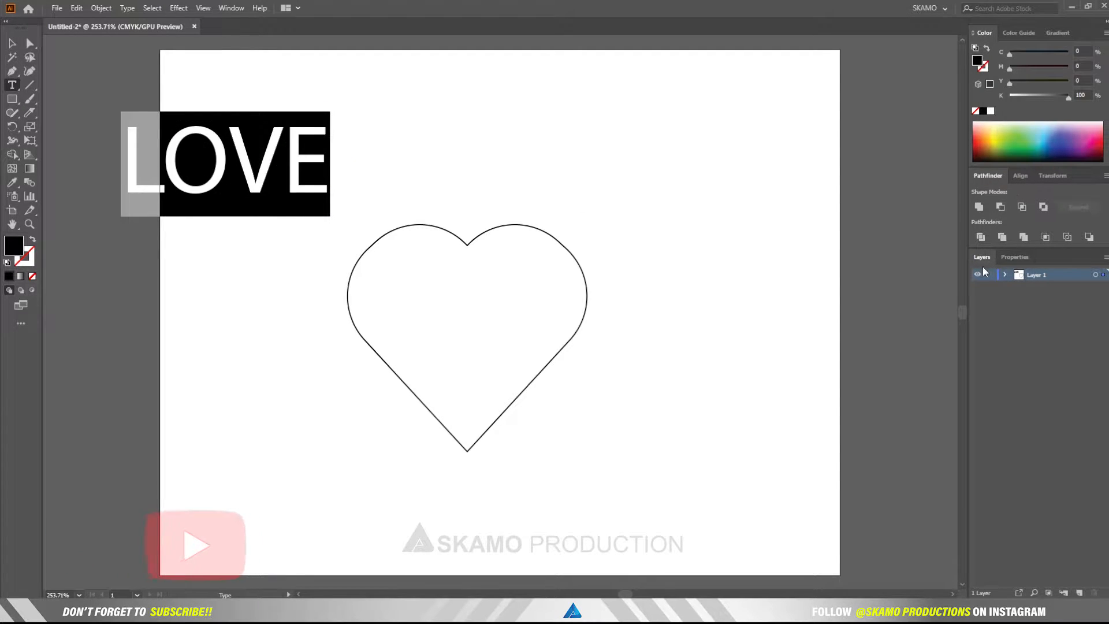
{"action": "left_click", "coordinate": [1015, 256]}
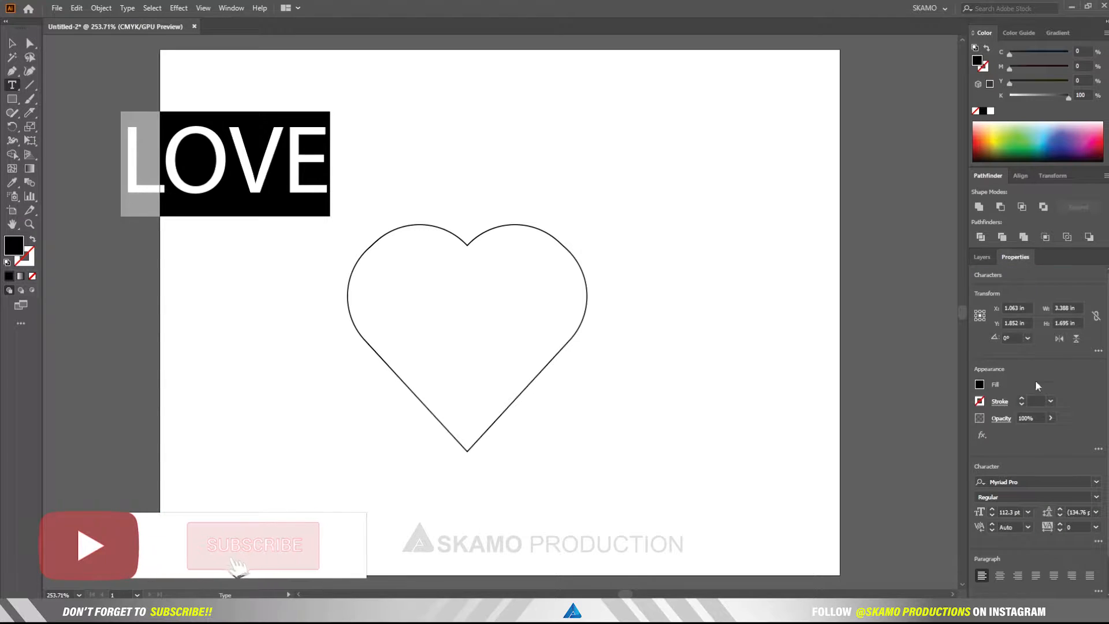
{"action": "left_click", "coordinate": [1097, 485]}
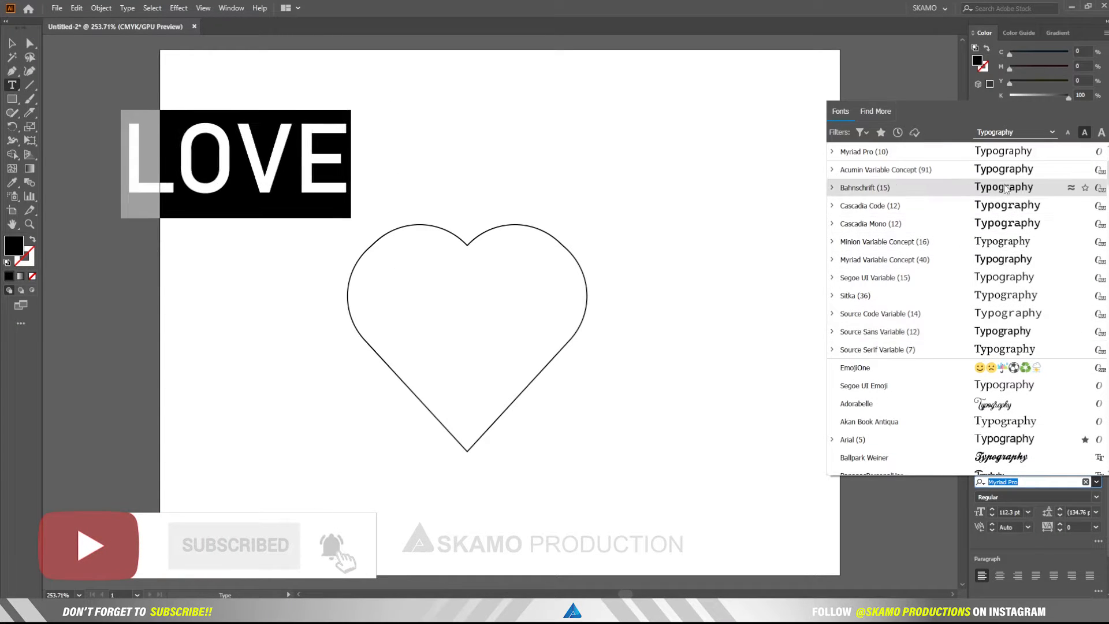
{"action": "left_click", "coordinate": [832, 170]}
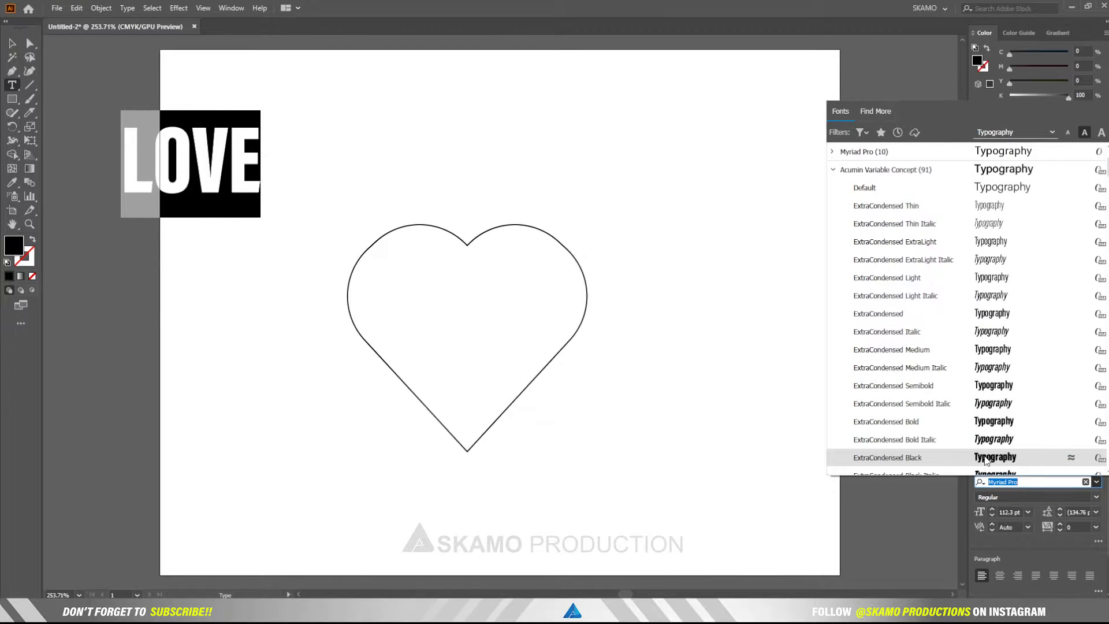
{"action": "scroll", "coordinate": [986, 461], "scroll_direction": "down", "scroll_amount": 1}
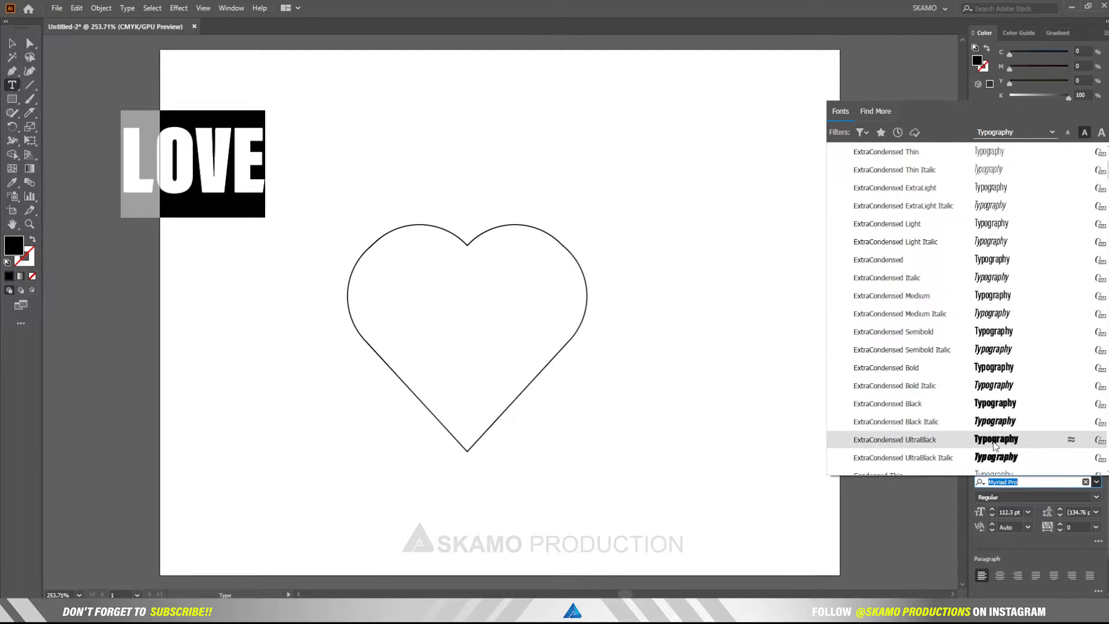
{"action": "left_click", "coordinate": [995, 404]}
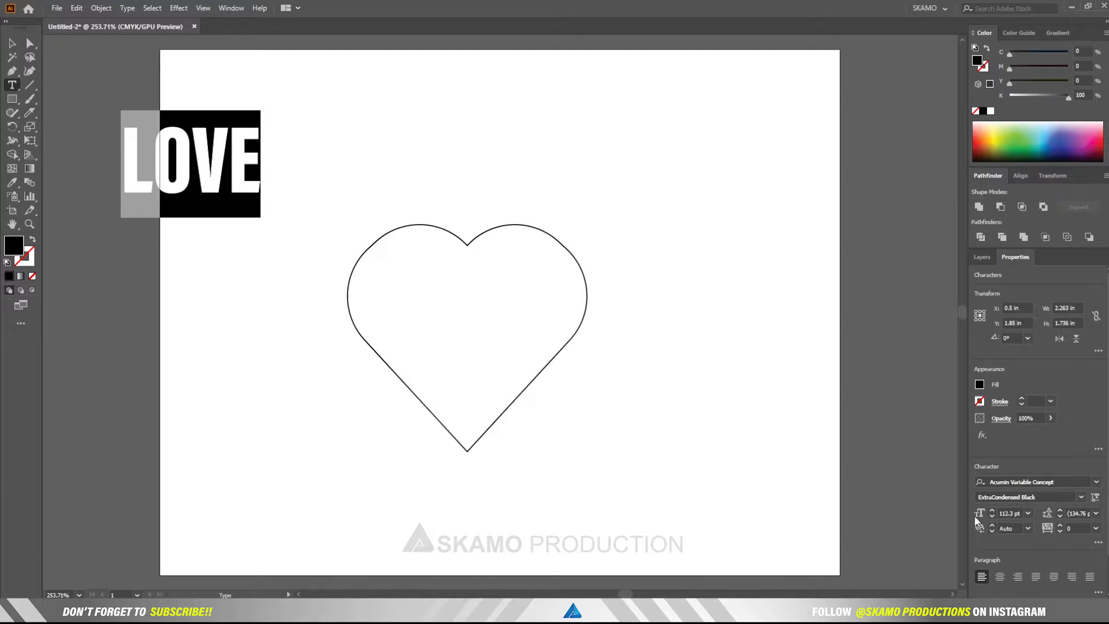
{"action": "left_click", "coordinate": [12, 43]}
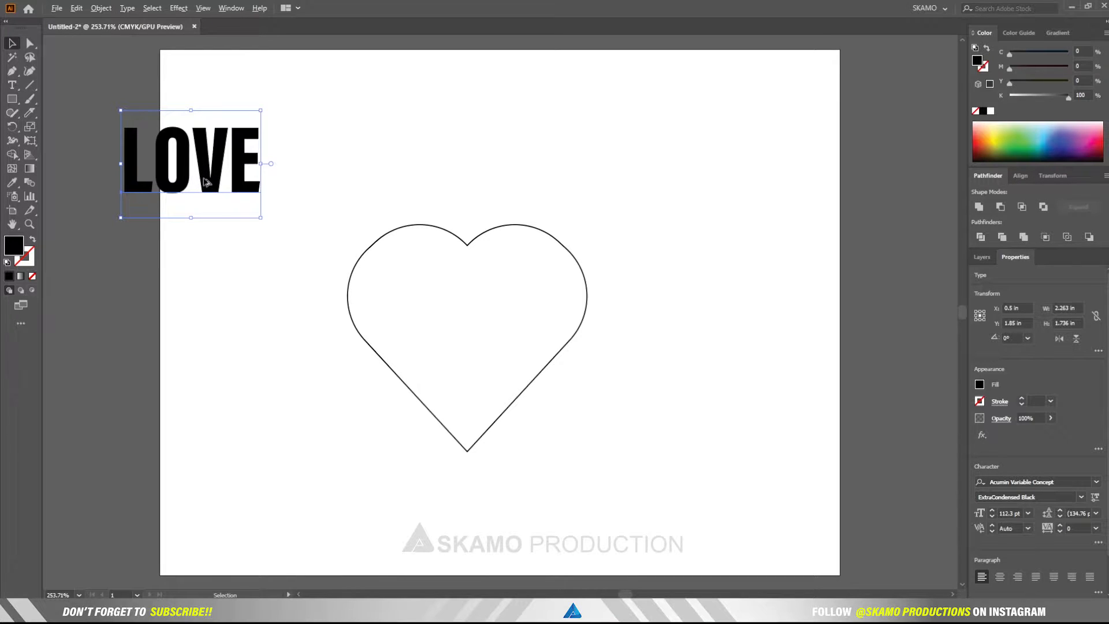
- Duplicate the LOVE text directly below the original, change the copy to "LY" and shift it slightly to the right
{"action": "left_click_drag", "start_coordinate": [207, 183], "coordinate": [202, 261]}
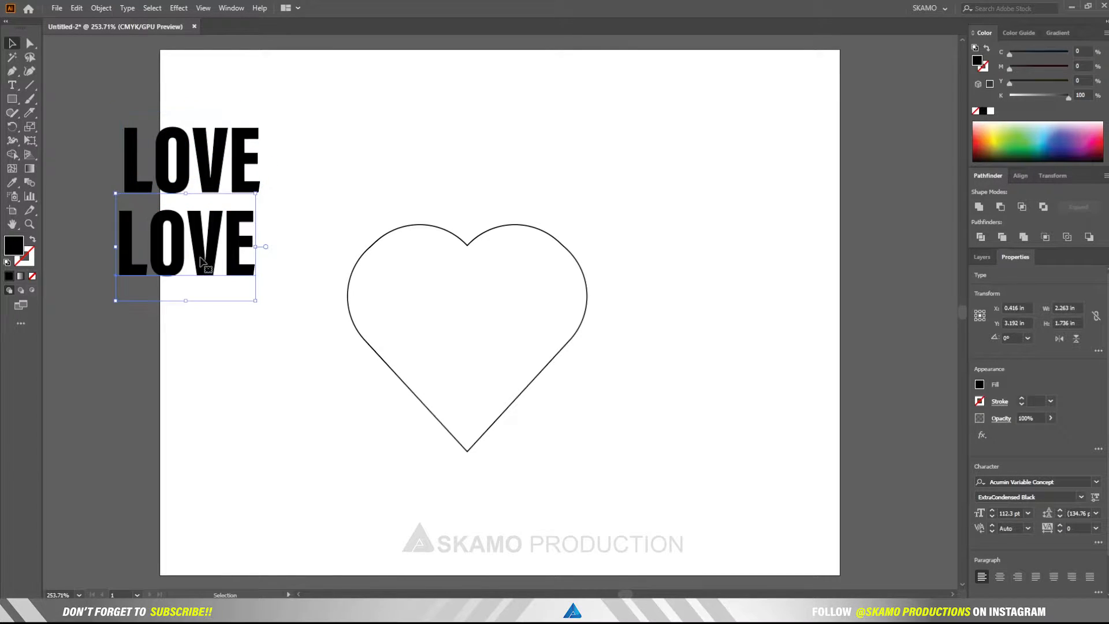
{"action": "double_click", "coordinate": [202, 261]}
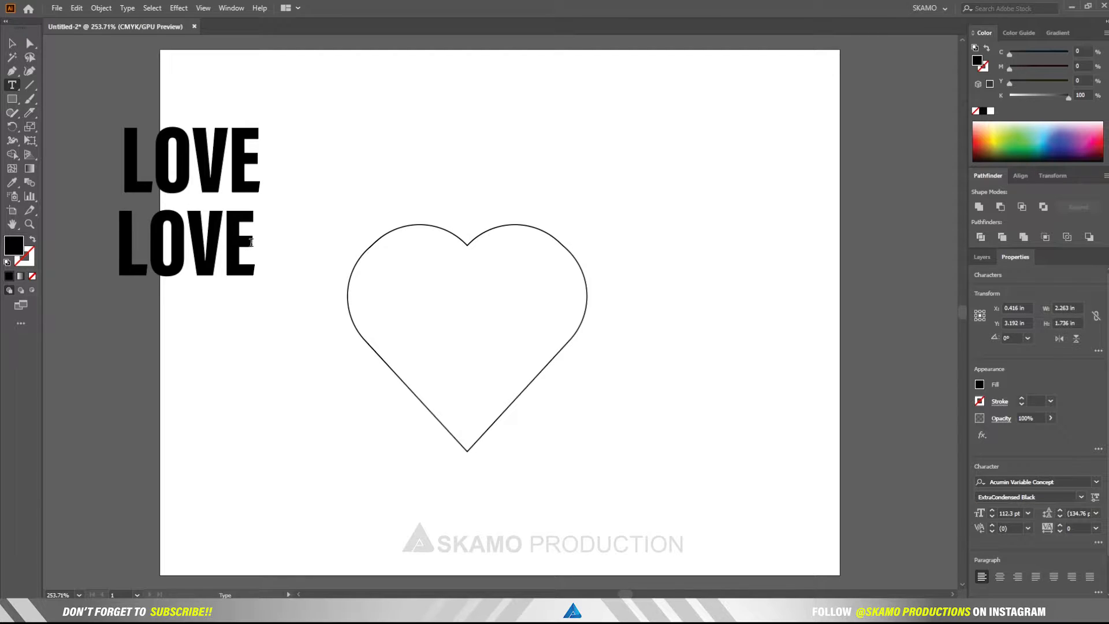
{"action": "key", "text": "BackSpace"}
{"action": "key", "text": "BackSpace"}
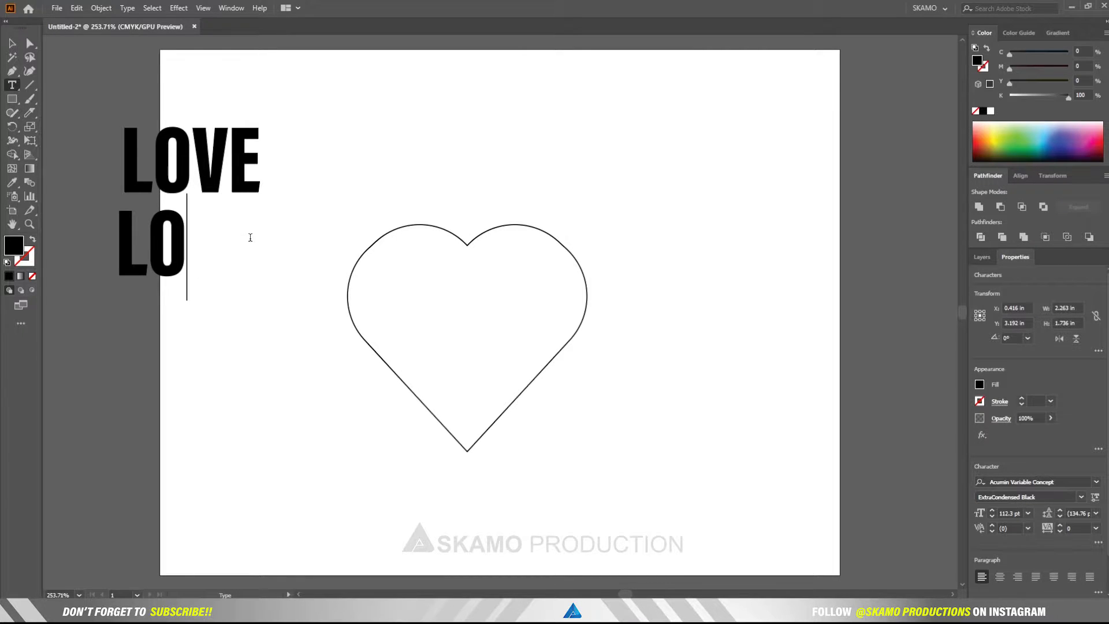
{"action": "key", "text": "BackSpace"}
{"action": "type", "text": "Y"}
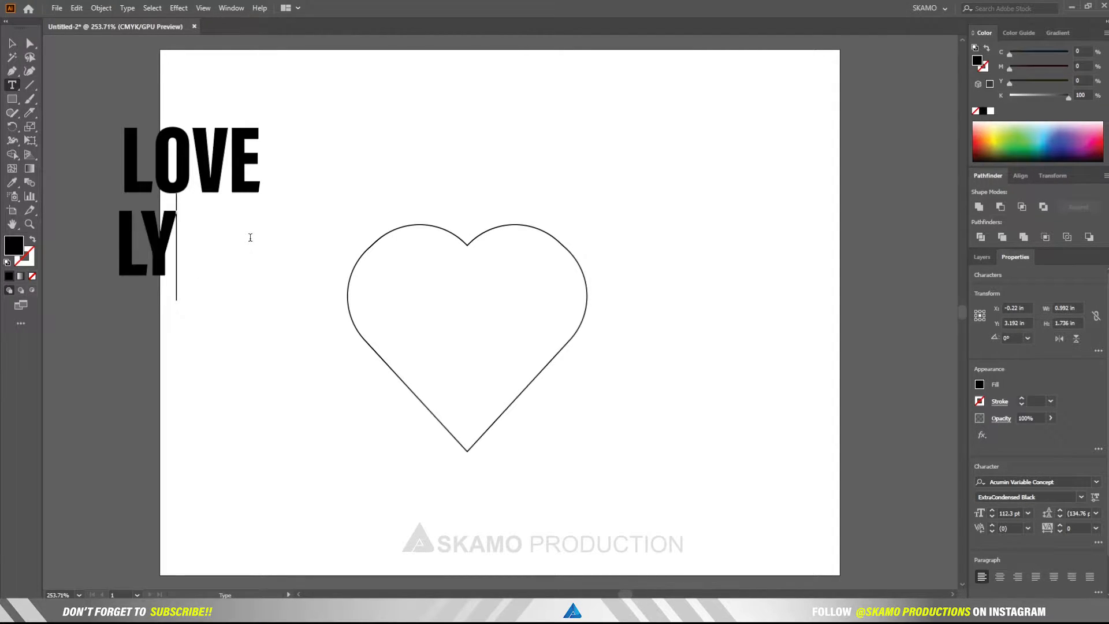
{"action": "left_click", "coordinate": [12, 44]}
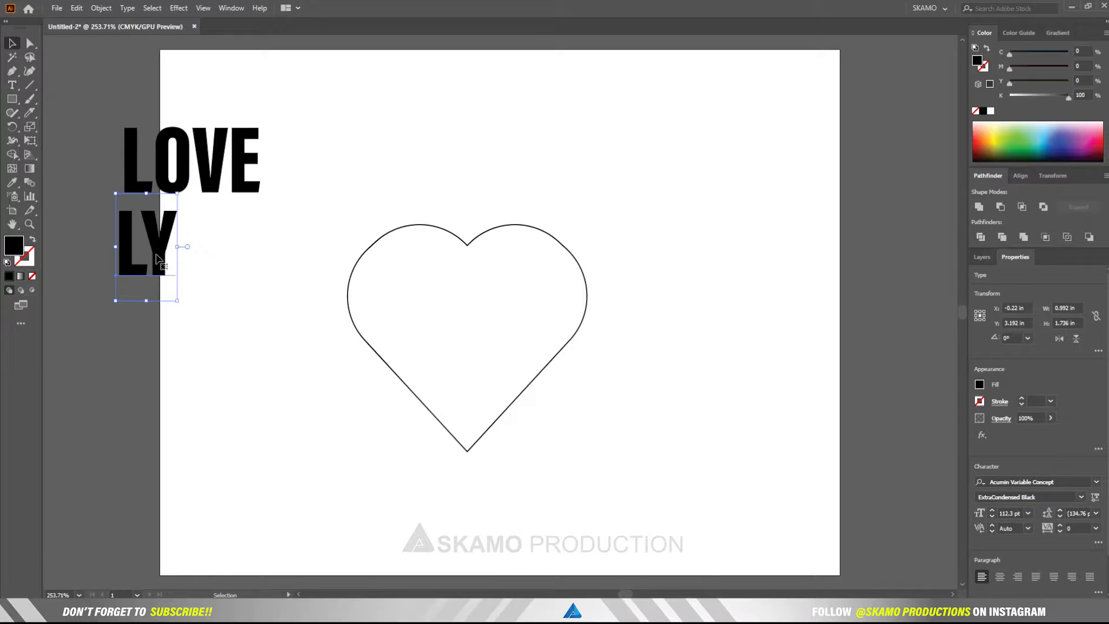
{"action": "left_click_drag", "start_coordinate": [160, 259], "coordinate": [177, 264]}
- Cut the heart outline into upper and lower pieces with a wavy Knife stroke across its middle
{"action": "left_click_drag", "start_coordinate": [306, 280], "coordinate": [421, 347]}
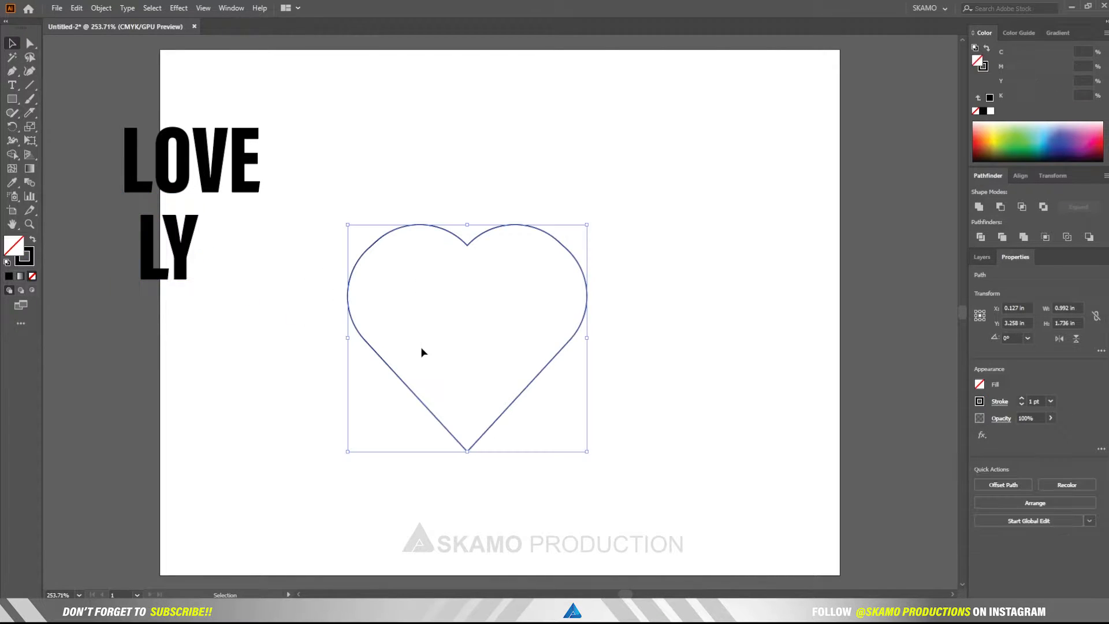
{"action": "left_click", "coordinate": [28, 113]}
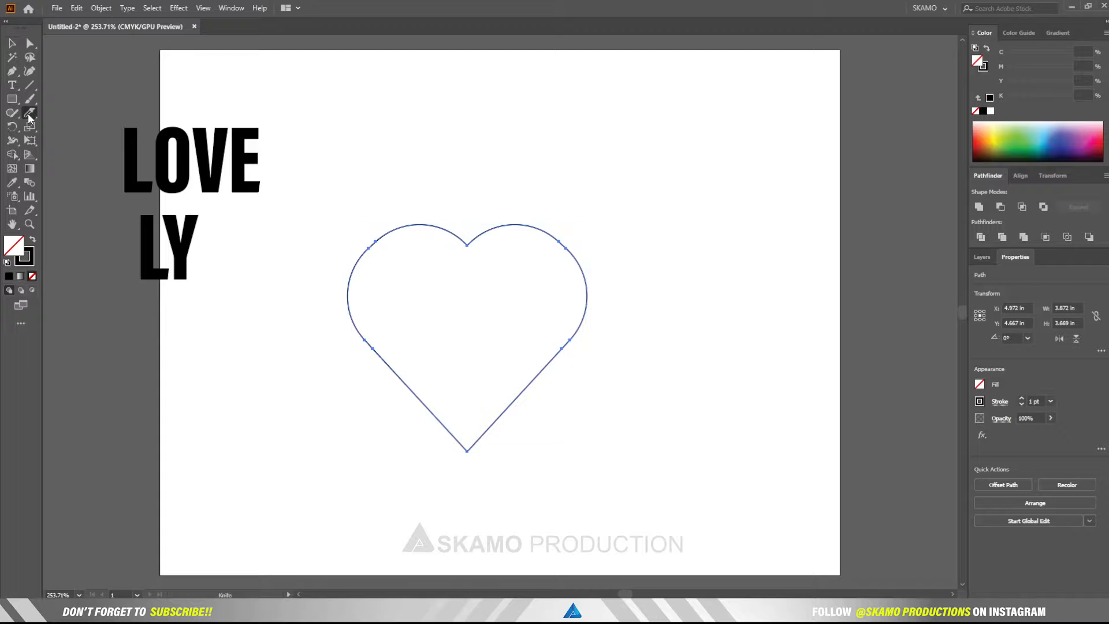
{"action": "left_click", "coordinate": [35, 119]}
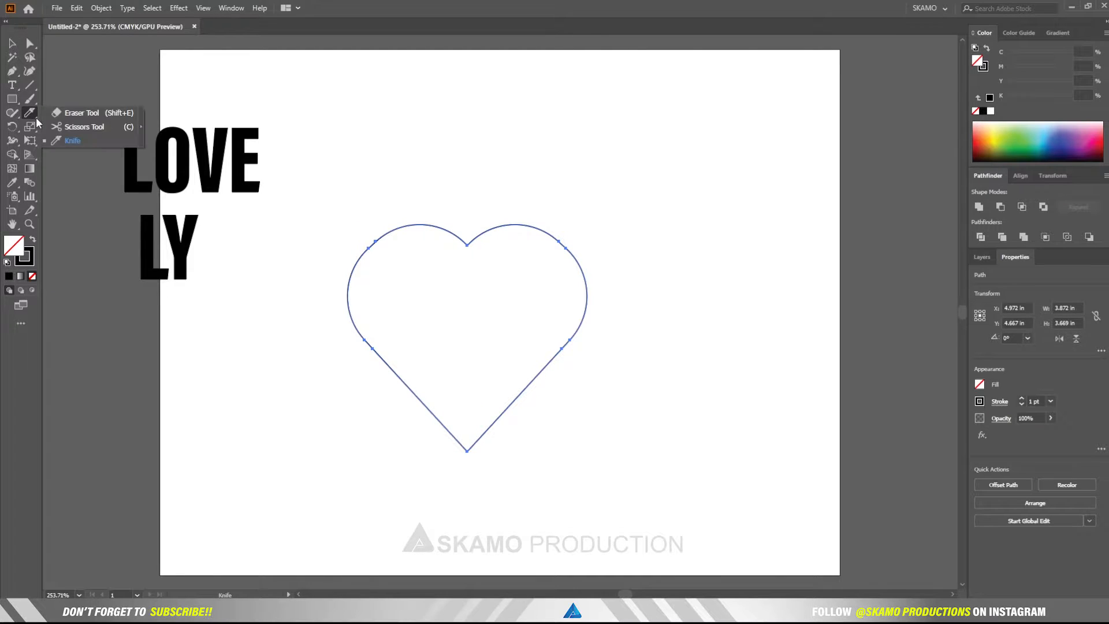
{"action": "left_click", "coordinate": [77, 139]}
{"action": "mouse_move", "coordinate": [312, 332]}
{"action": "left_mouse_down"}
{"action": "mouse_move", "coordinate": [384, 352]}
{"action": "mouse_move", "coordinate": [449, 345]}
{"action": "mouse_move", "coordinate": [506, 315]}
{"action": "mouse_move", "coordinate": [605, 329]}
{"action": "left_mouse_up"}
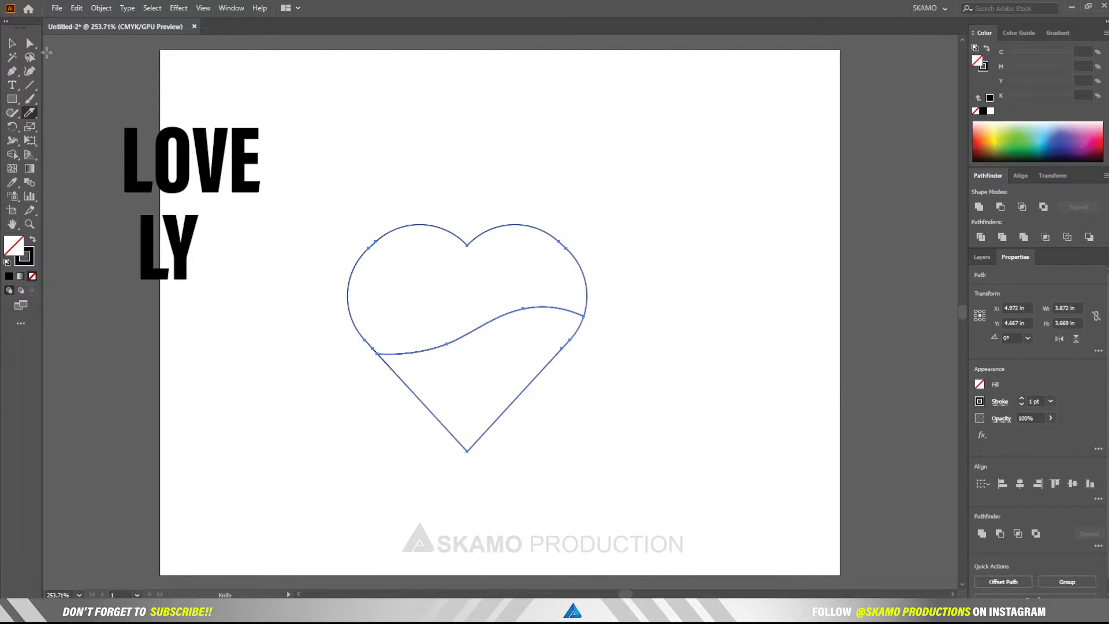
- Move the LOVE text into the upper heart piece and the LY text into the lower piece
{"action": "left_click", "coordinate": [13, 43]}
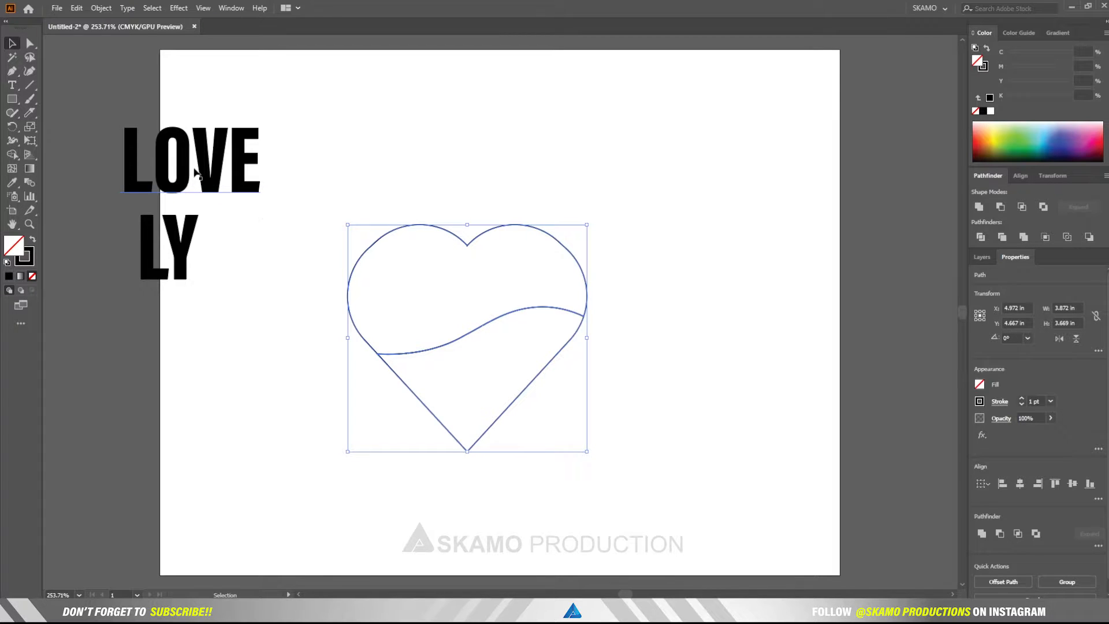
{"action": "left_click_drag", "start_coordinate": [185, 177], "coordinate": [464, 295]}
{"action": "left_click_drag", "start_coordinate": [198, 274], "coordinate": [488, 403]}
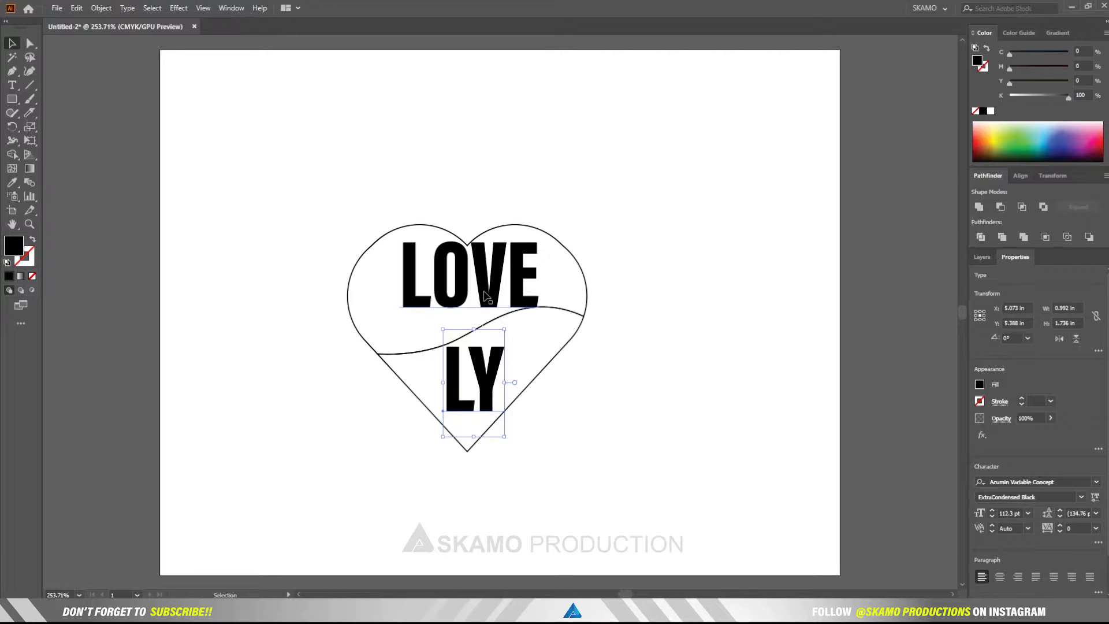
- Scale the LOVE text down proportionally to about 100 pt and center it within the upper heart piece
{"action": "left_click_drag", "start_coordinate": [484, 295], "coordinate": [479, 301]}
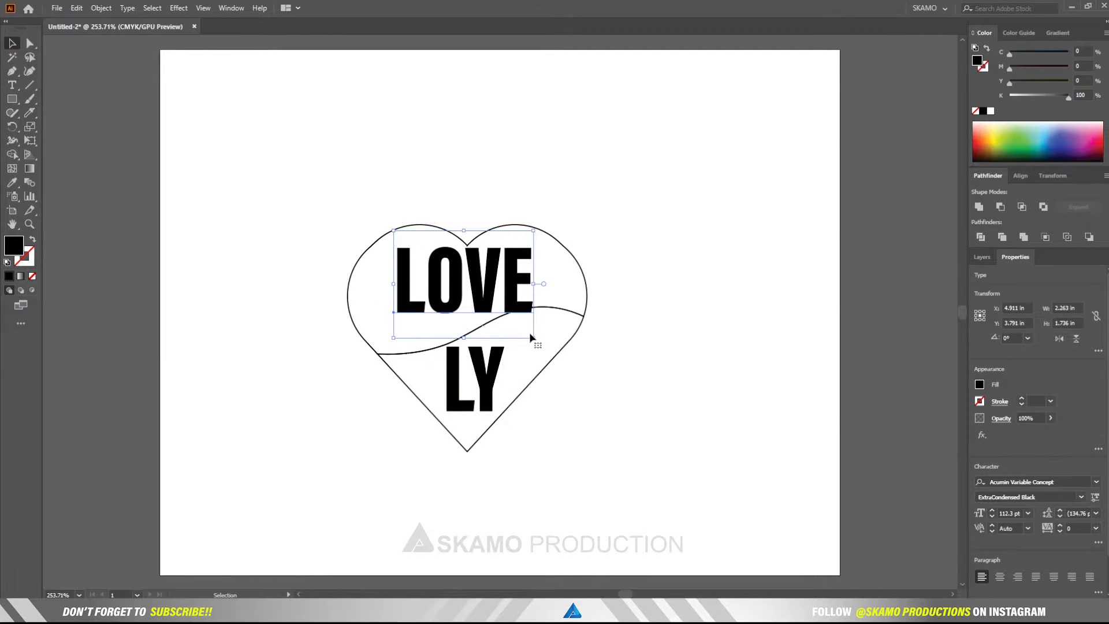
{"action": "left_click_drag", "start_coordinate": [533, 338], "coordinate": [528, 331]}
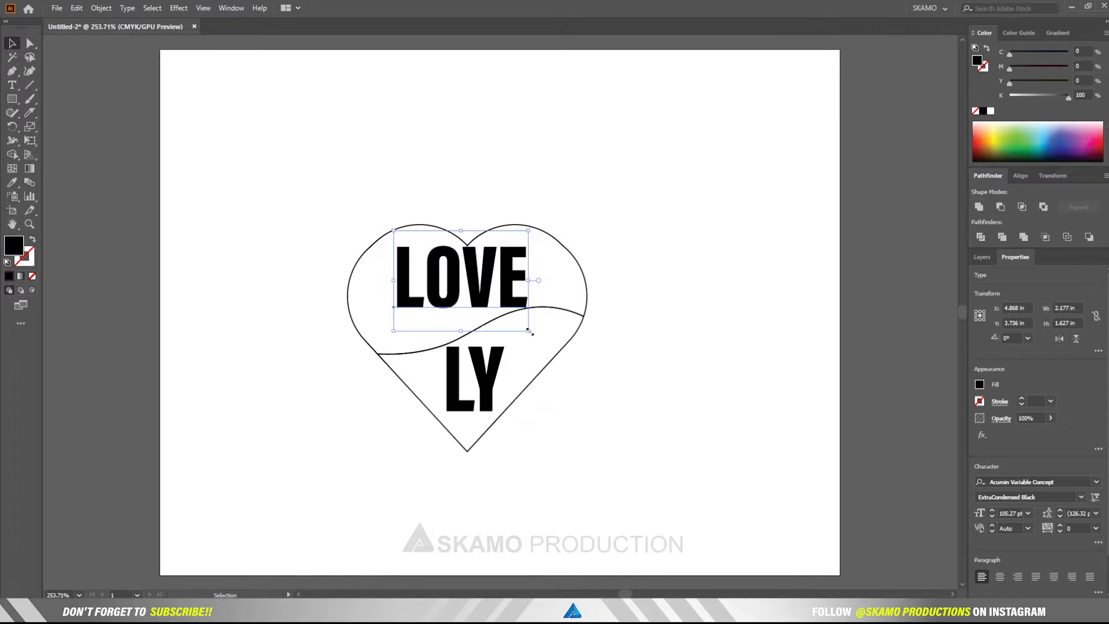
{"action": "key", "text": "ctrl+z"}
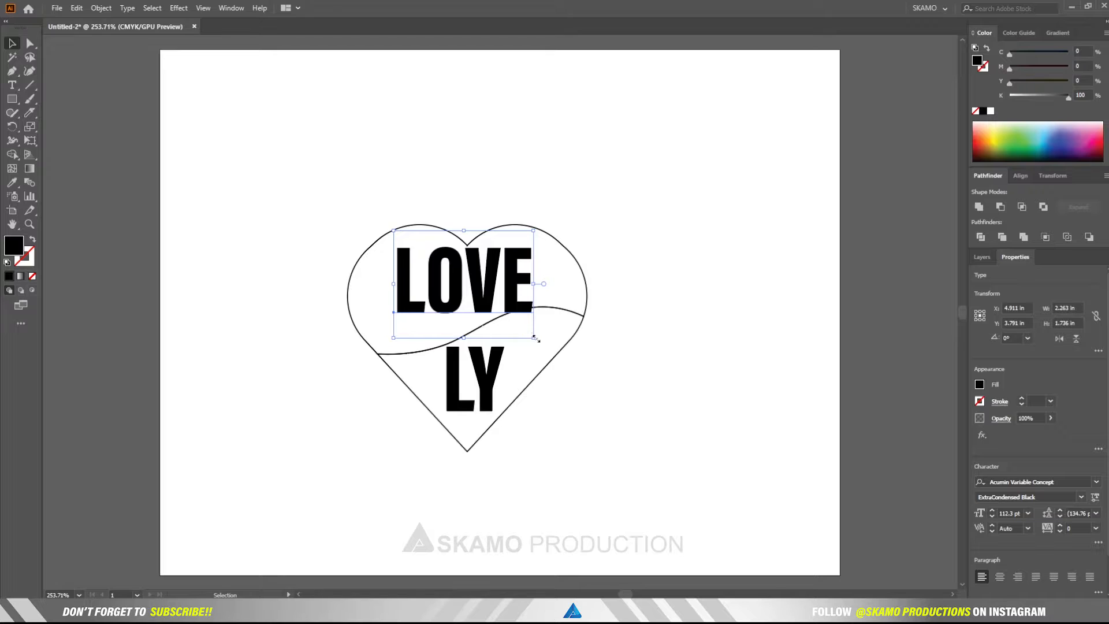
{"action": "mouse_move", "coordinate": [535, 339]}
{"action": "left_mouse_down"}
{"action": "mouse_move", "coordinate": [533, 324]}
{"action": "mouse_move", "coordinate": [519, 326]}
{"action": "left_mouse_up"}
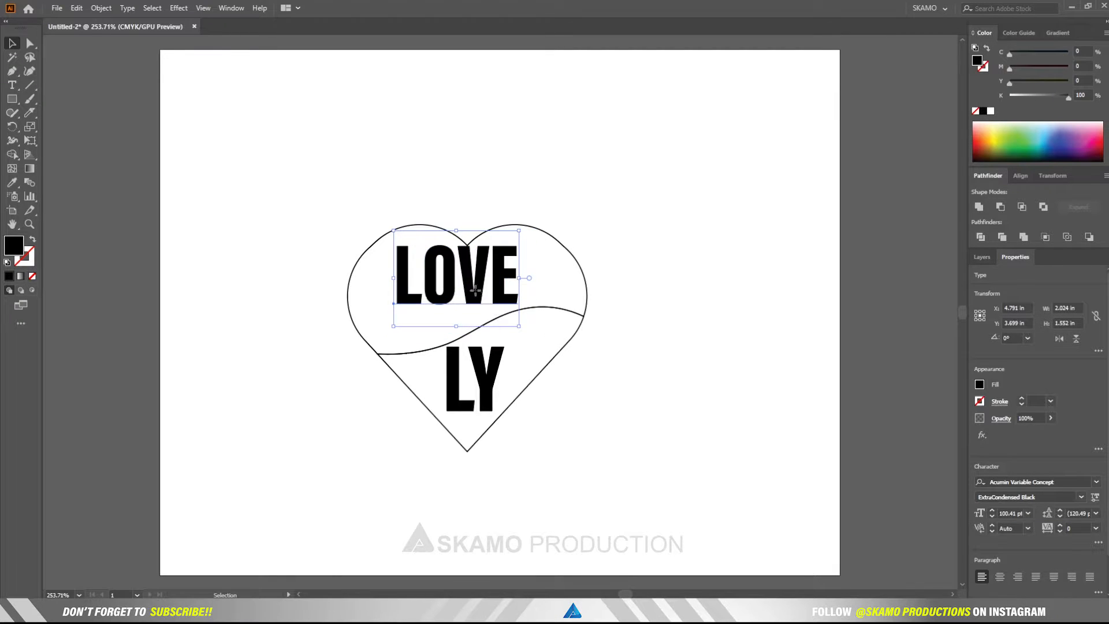
{"action": "left_click_drag", "start_coordinate": [475, 290], "coordinate": [485, 298]}
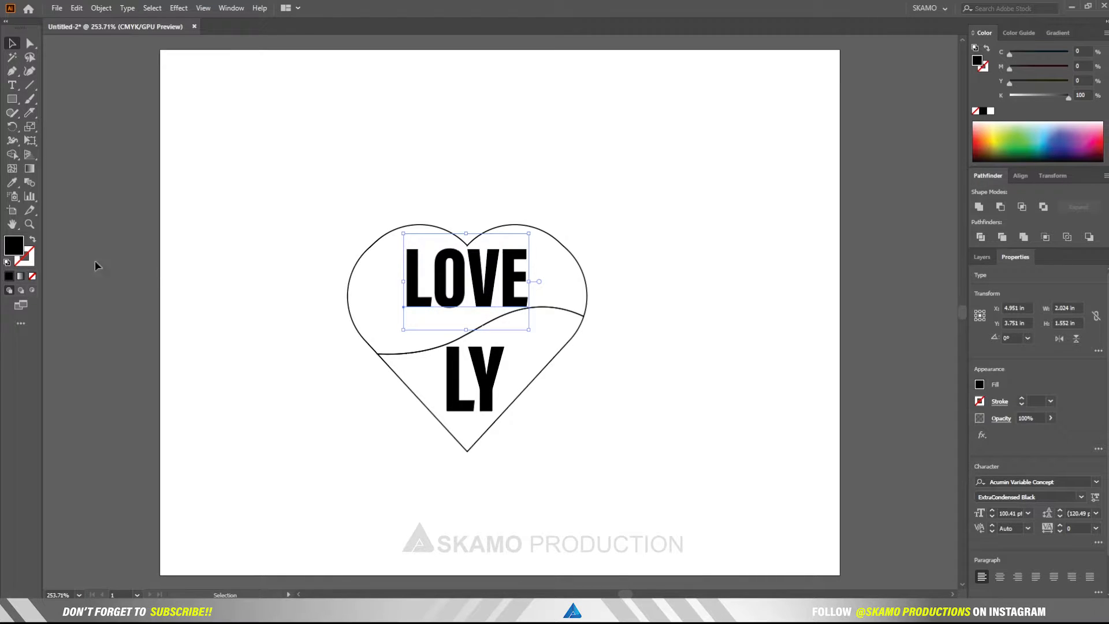
- Set the fill of the LOVE text to bright blue 03BAF9
{"action": "double_click", "coordinate": [13, 246]}
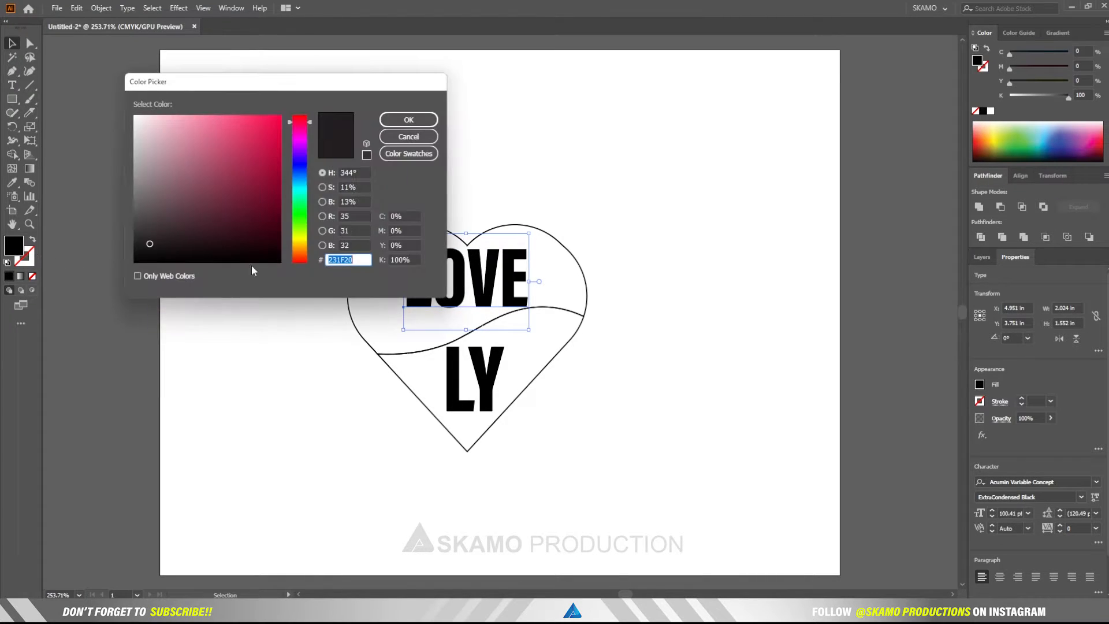
{"action": "left_click", "coordinate": [303, 183]}
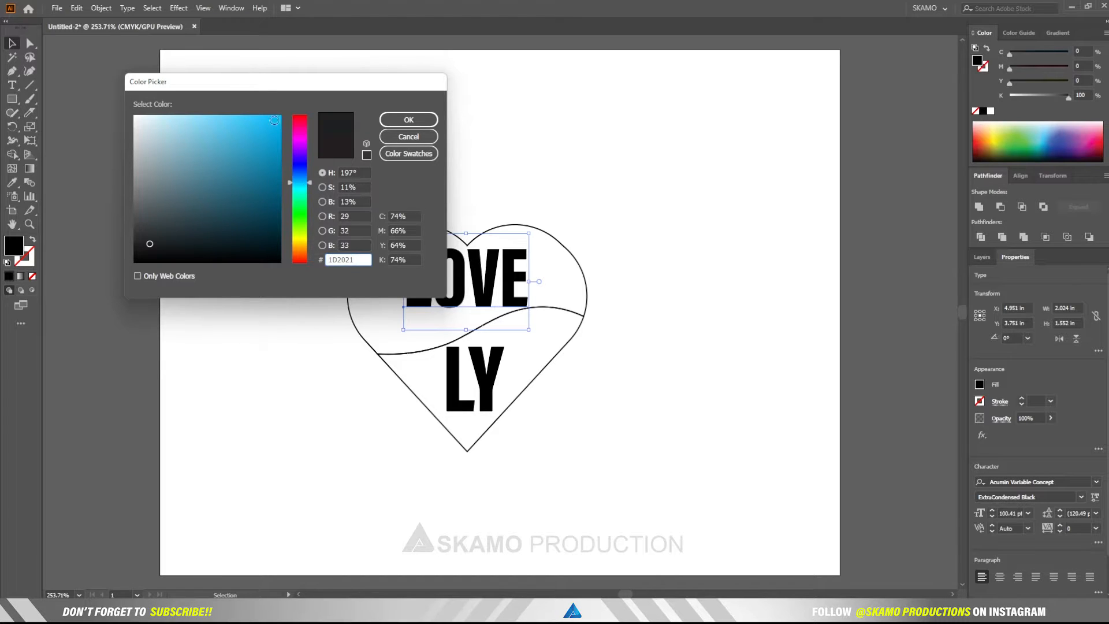
{"action": "left_click", "coordinate": [274, 120]}
{"action": "left_click", "coordinate": [408, 120]}
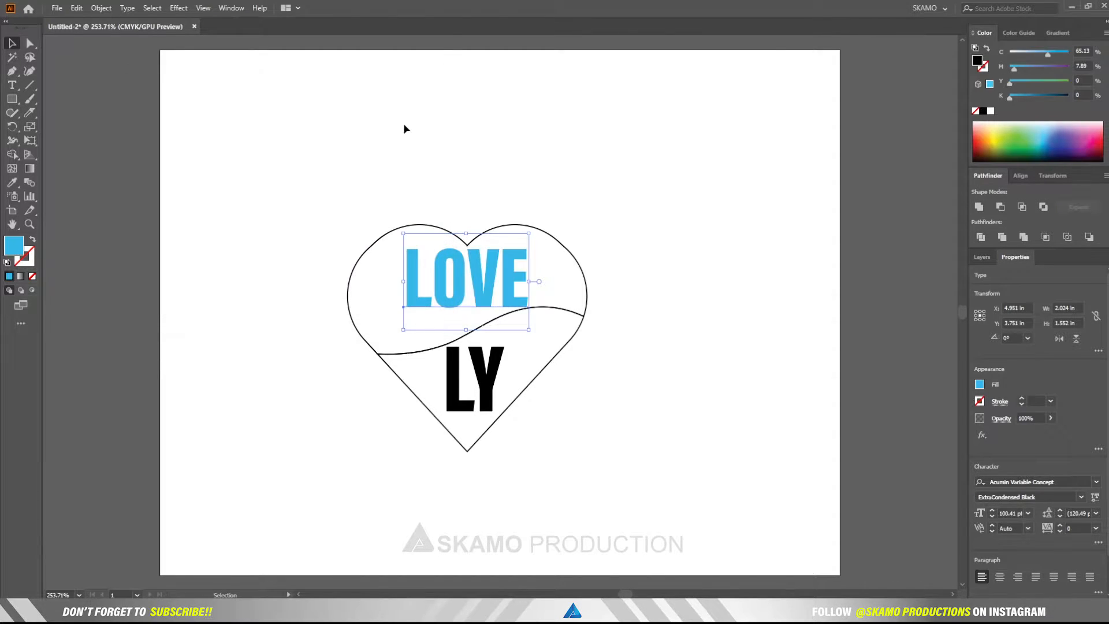
- Copy the hex code 03BAF9 from the LOVE text's fill and apply it as the fill of the LY text
{"action": "double_click", "coordinate": [22, 251]}
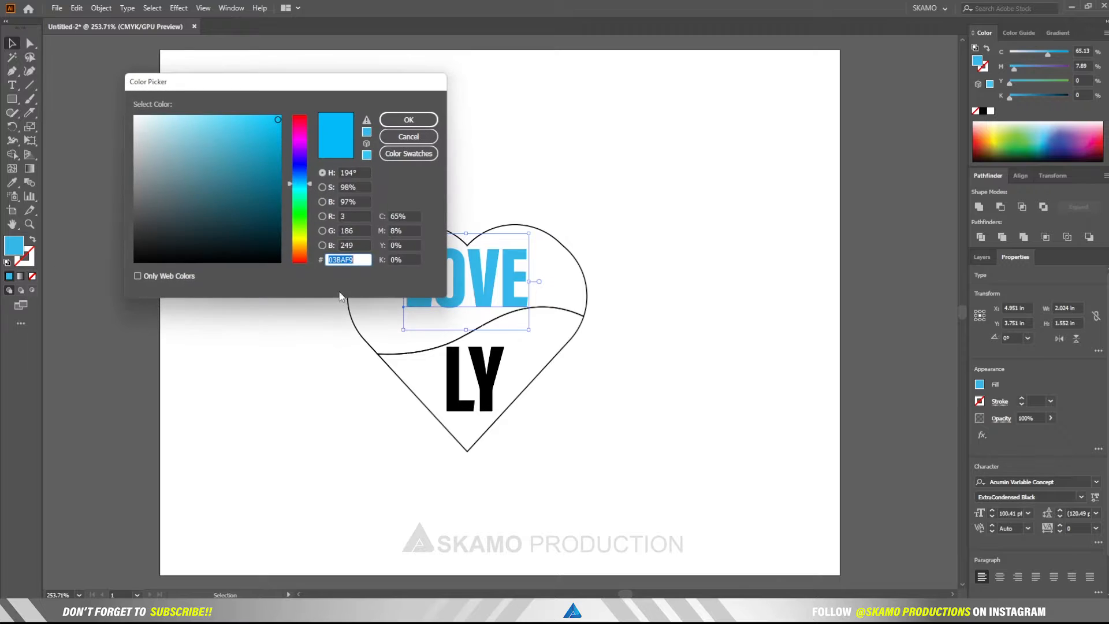
{"action": "right_click", "coordinate": [341, 259]}
{"action": "left_click", "coordinate": [360, 298]}
{"action": "left_click", "coordinate": [409, 137]}
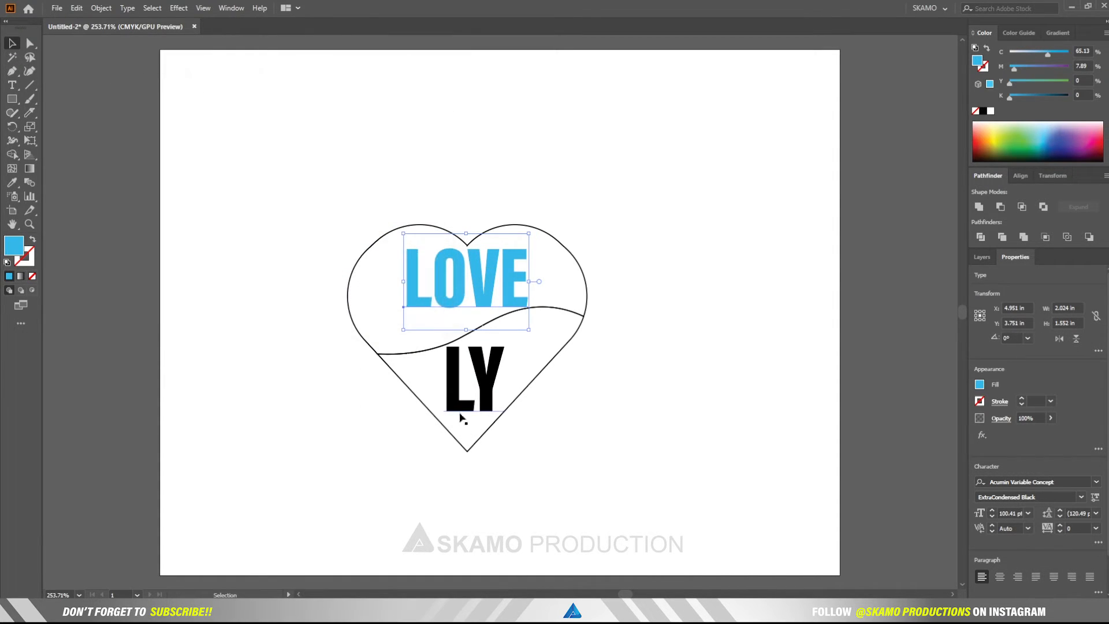
{"action": "left_click", "coordinate": [456, 401]}
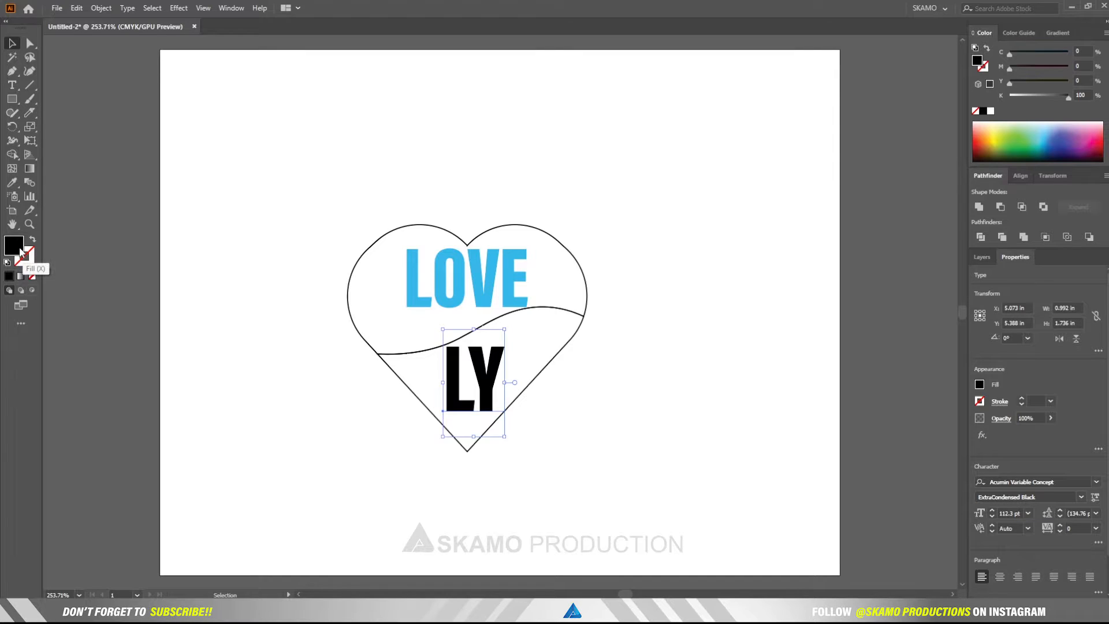
{"action": "double_click", "coordinate": [21, 248]}
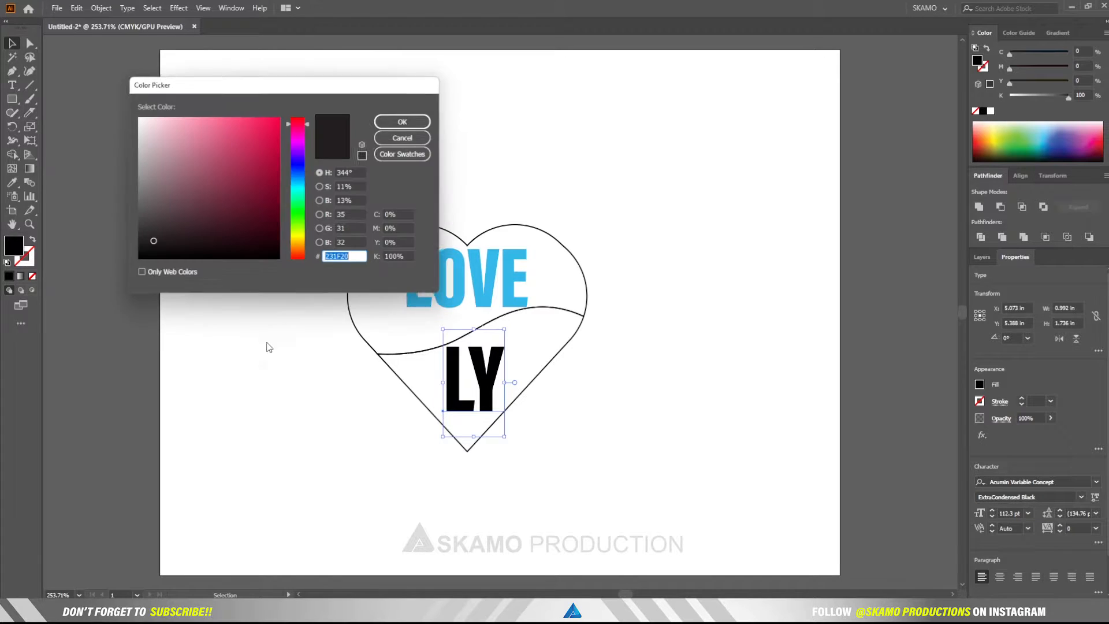
{"action": "right_click", "coordinate": [333, 261]}
{"action": "left_click", "coordinate": [370, 315]}
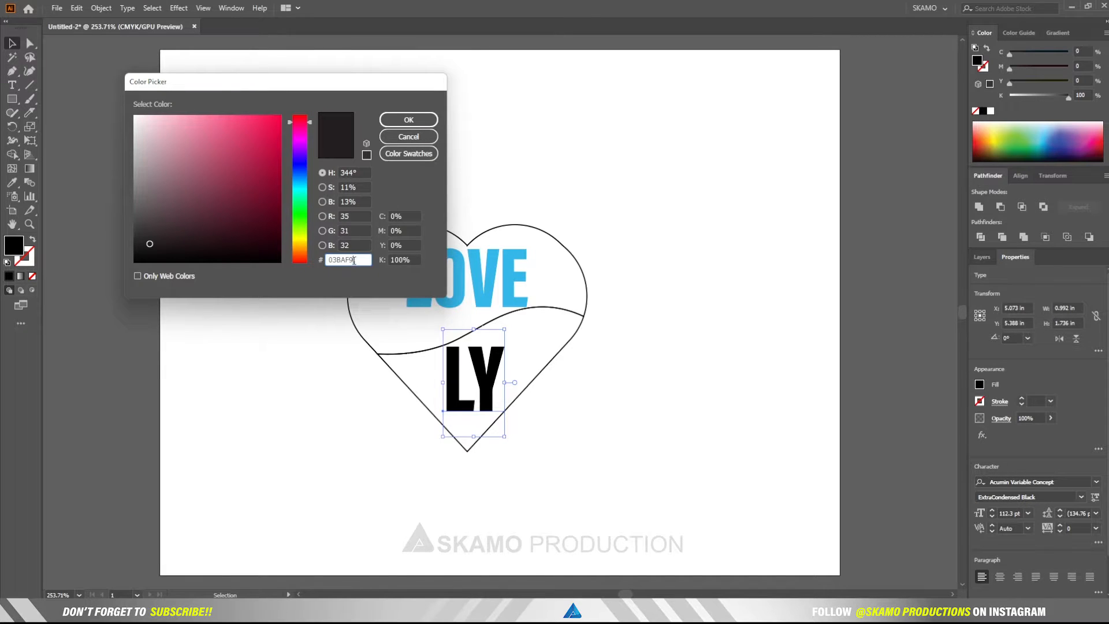
{"action": "left_click", "coordinate": [395, 123]}
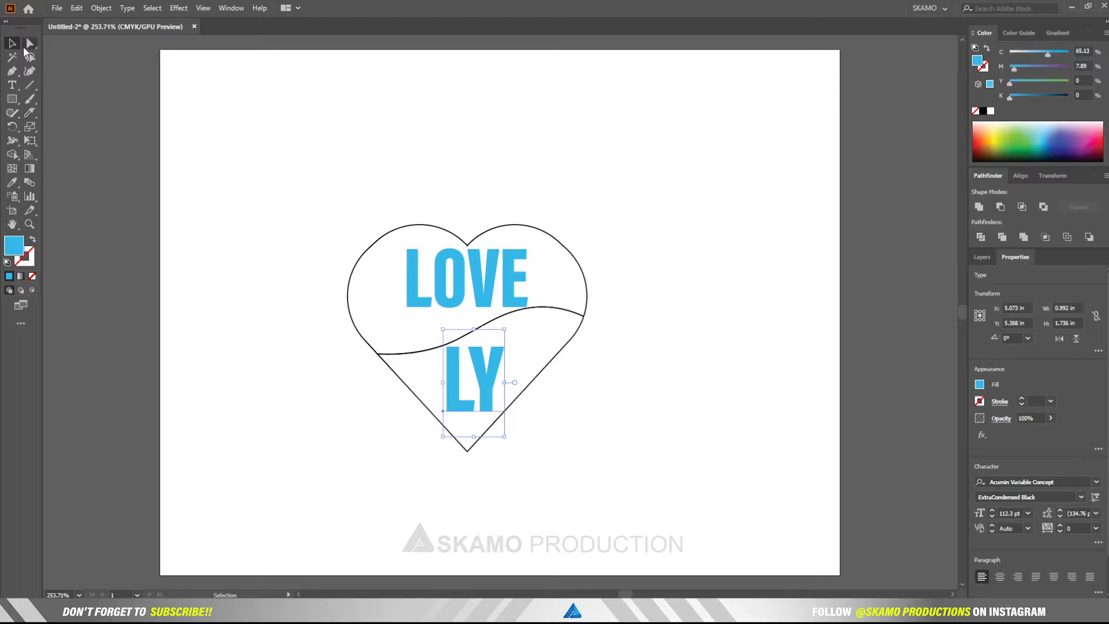
{"action": "left_click", "coordinate": [131, 181]}
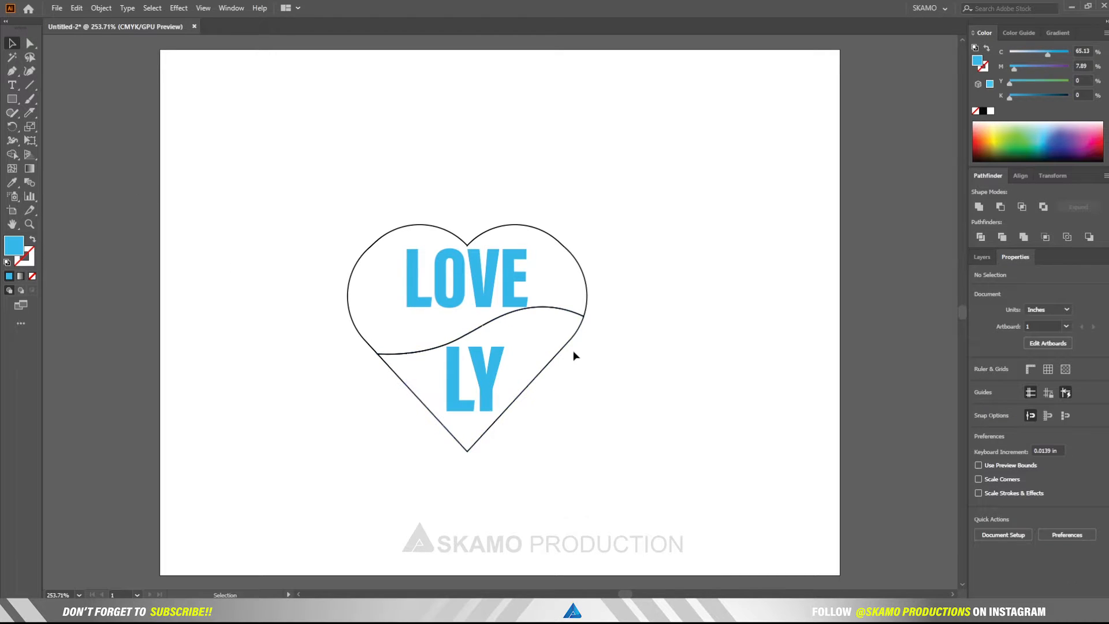
- Move both heart paths above the LY and LOVE text objects in Layer 1's stacking order
{"action": "left_click", "coordinate": [580, 333]}
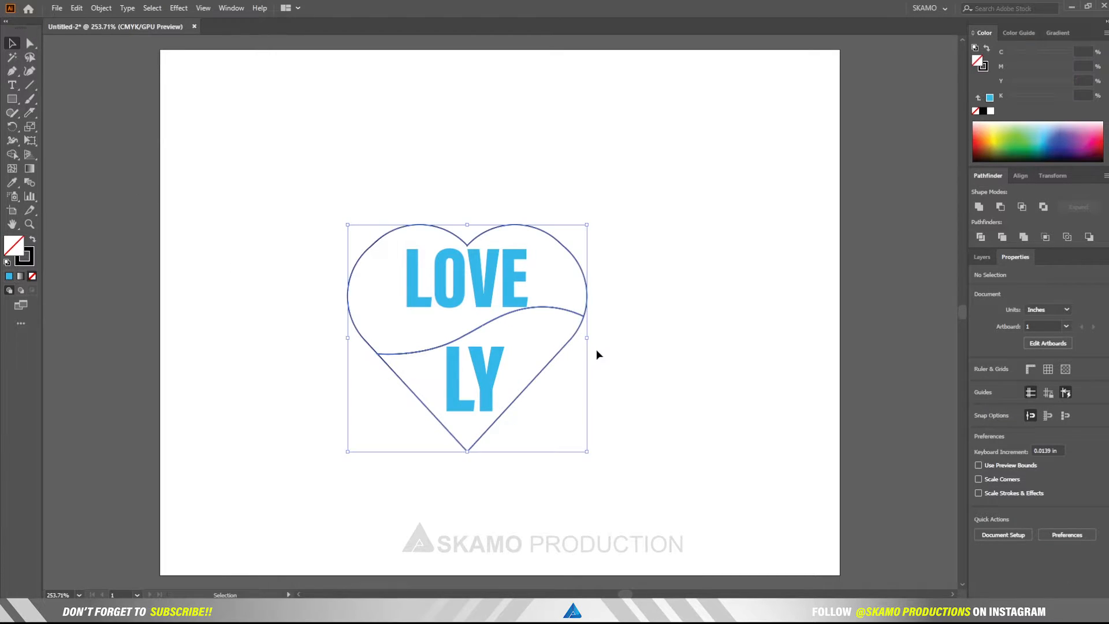
{"action": "left_click", "coordinate": [983, 260]}
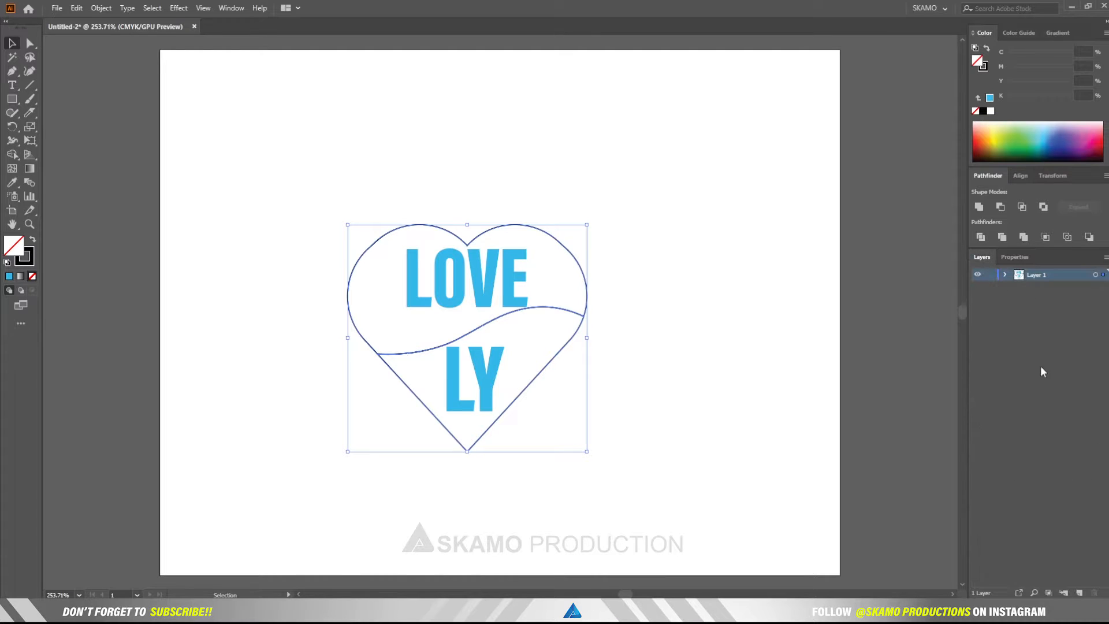
{"action": "left_click", "coordinate": [1005, 275]}
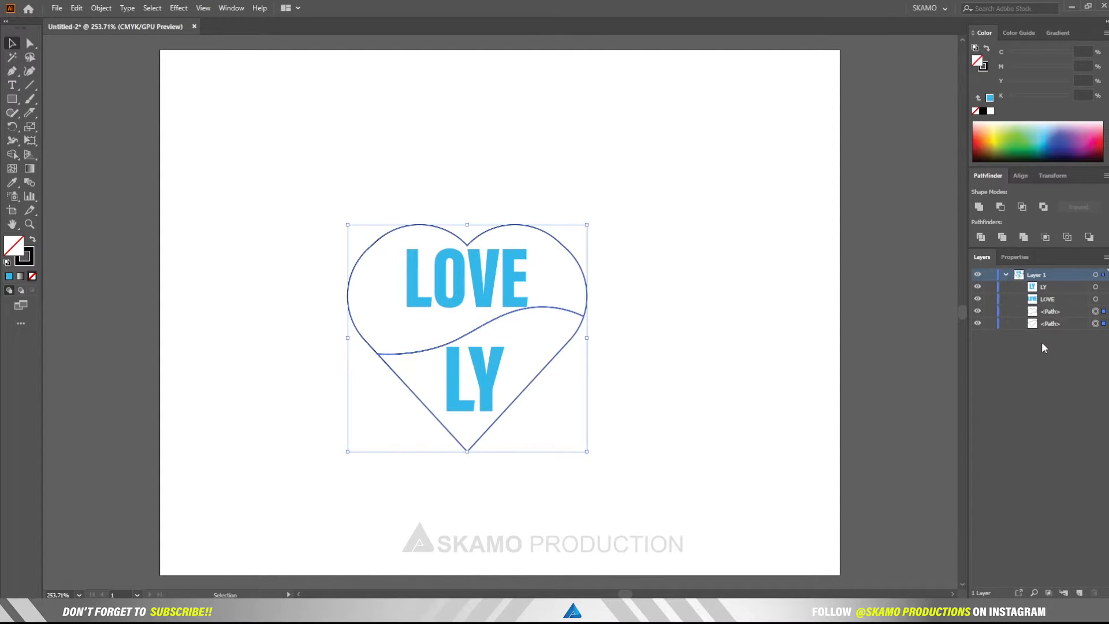
{"action": "left_click", "coordinate": [1035, 325]}
{"action": "left_click", "coordinate": [1032, 313], "text": "shift"}
{"action": "left_click_drag", "start_coordinate": [1059, 313], "coordinate": [1047, 282]}
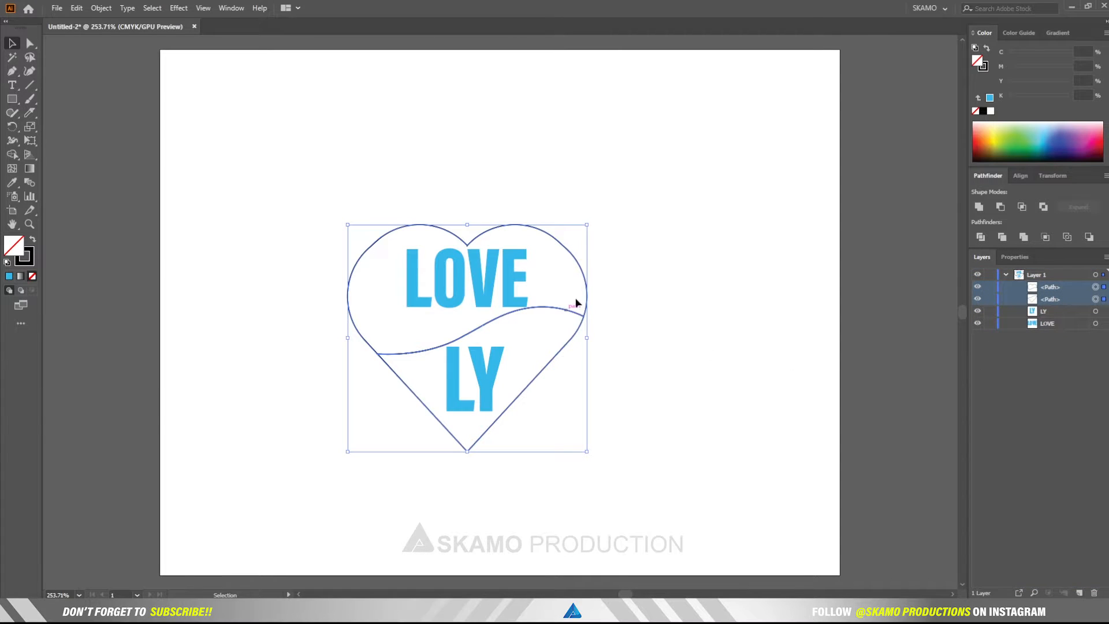
- Warp the LOVE text into the upper heart piece using Envelope Distort, Make with Top Object
{"action": "left_click", "coordinate": [611, 229]}
{"action": "left_click_drag", "start_coordinate": [539, 252], "coordinate": [499, 276]}
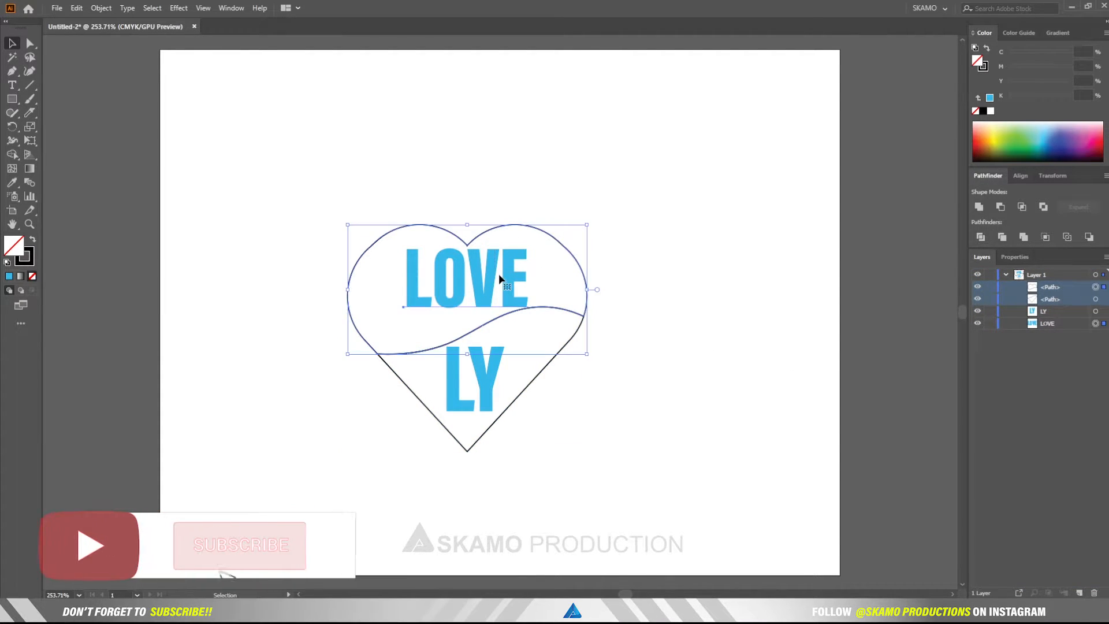
{"action": "left_click", "coordinate": [102, 9]}
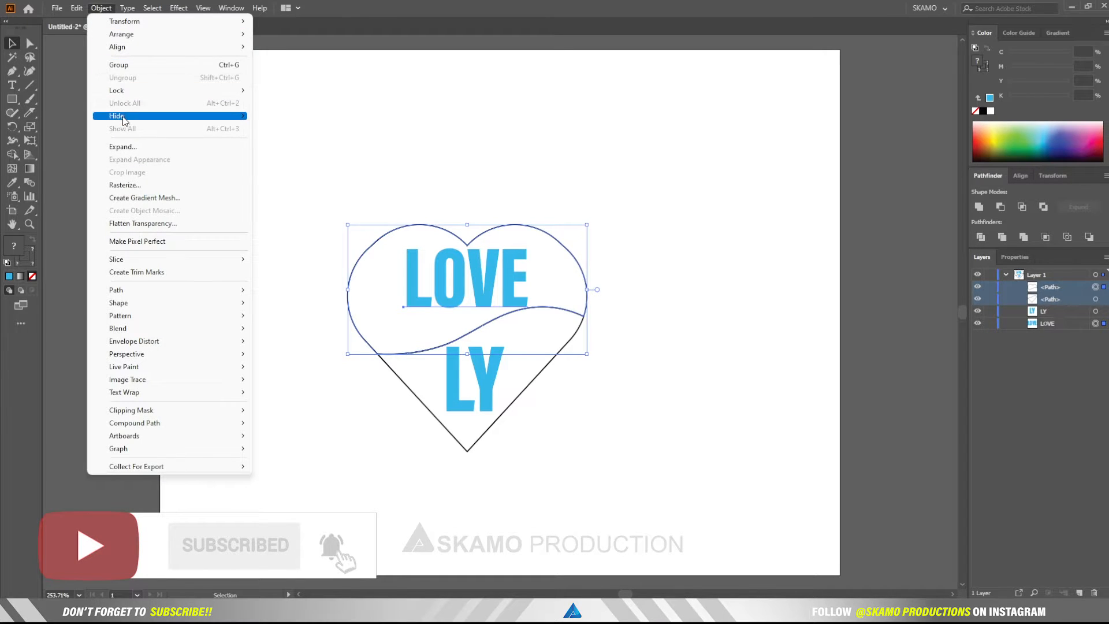
{"action": "mouse_move", "coordinate": [202, 342]}
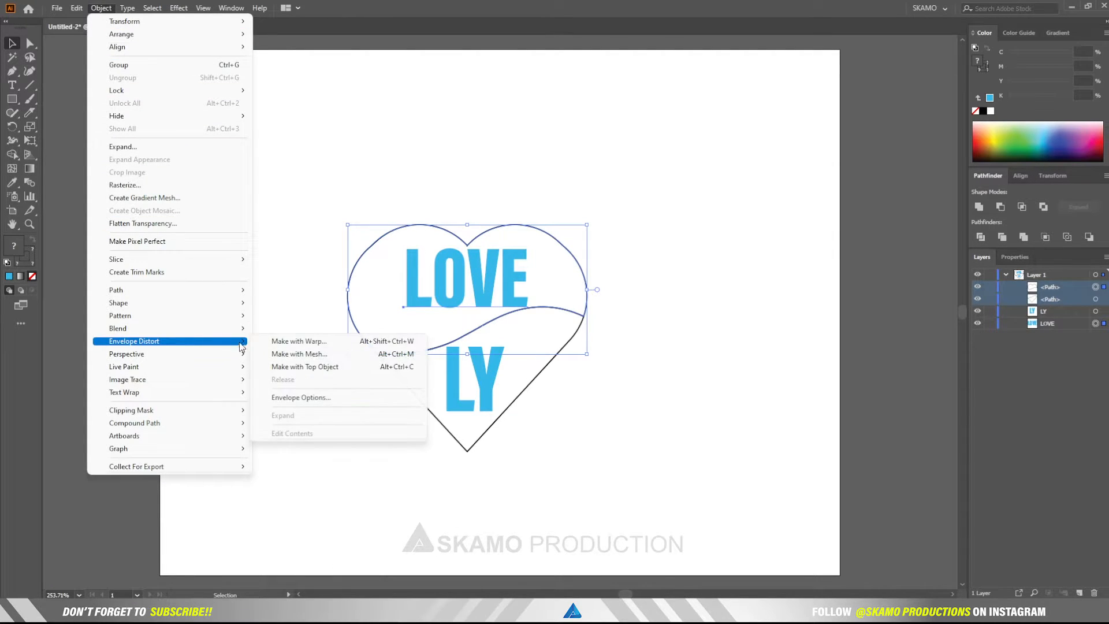
{"action": "left_click", "coordinate": [295, 367]}
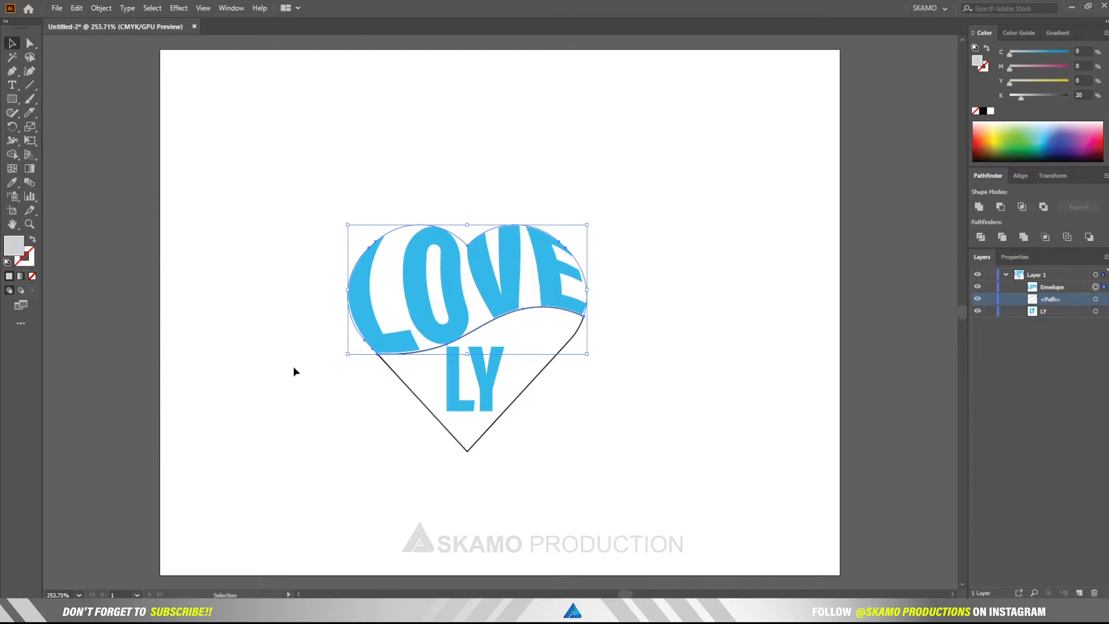
{"action": "left_click", "coordinate": [286, 358]}
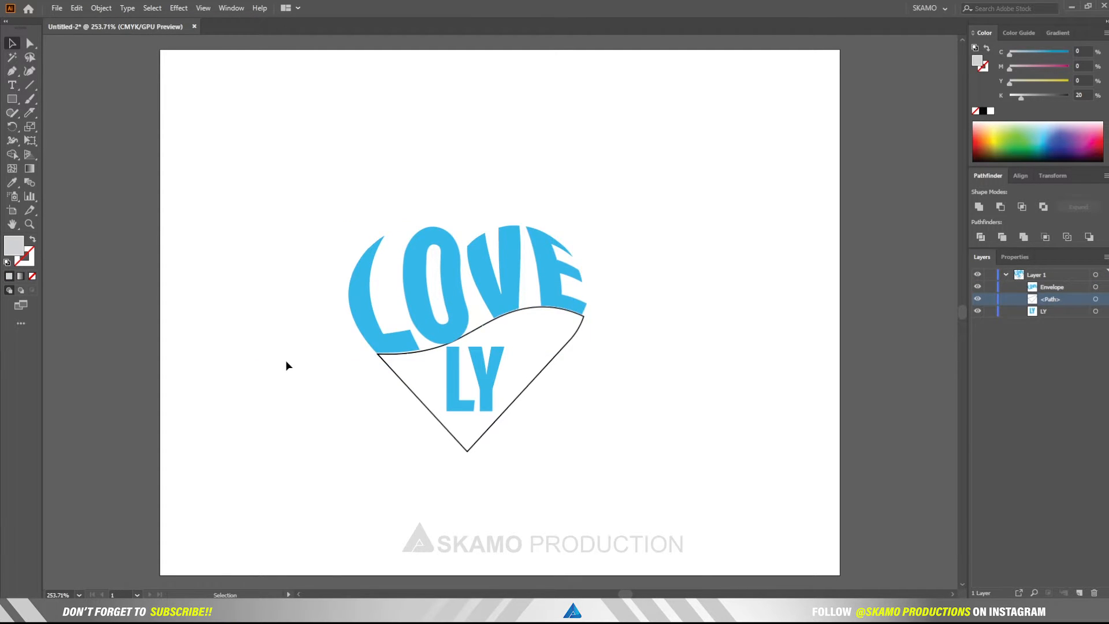
- Warp the LY text into the lower heart piece using Envelope Distort, Make with Top Object
{"action": "left_click", "coordinate": [462, 388]}
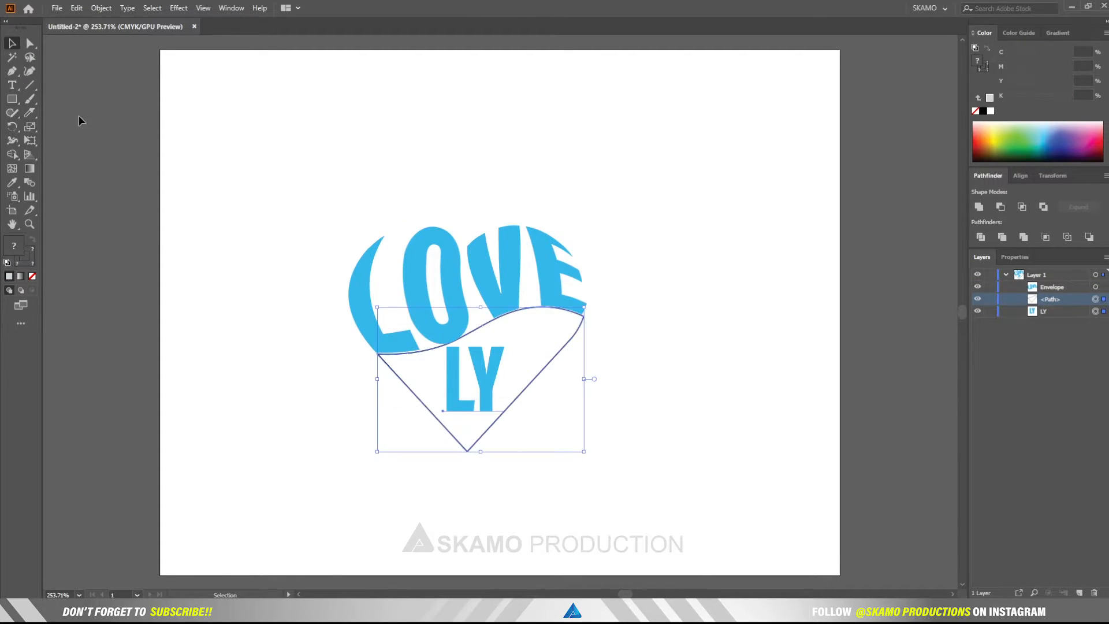
{"action": "left_click", "coordinate": [101, 9]}
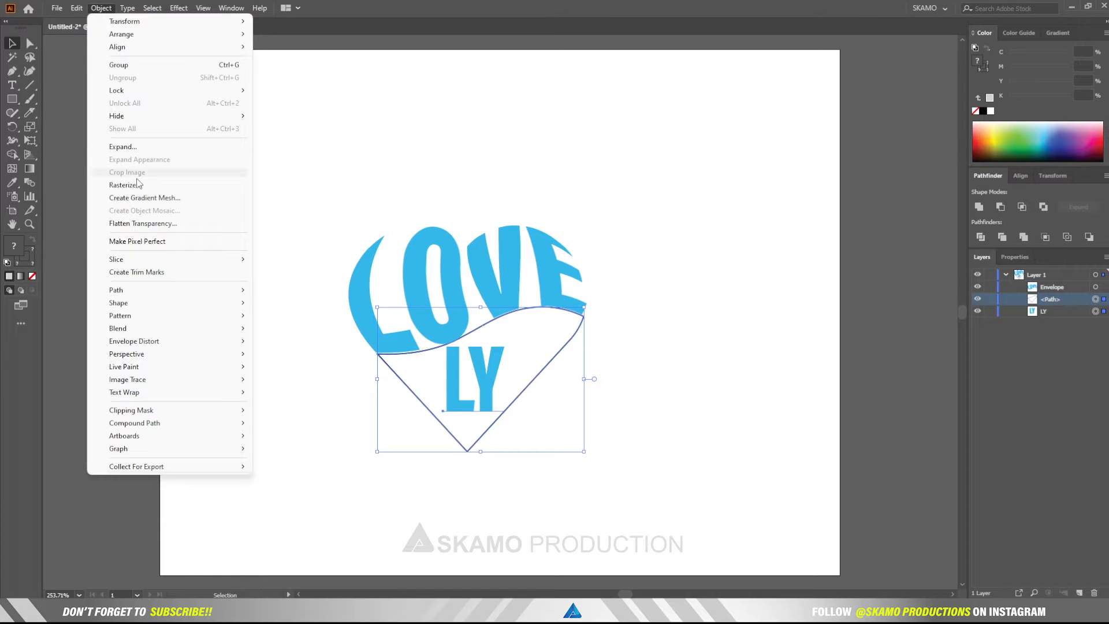
{"action": "mouse_move", "coordinate": [231, 342]}
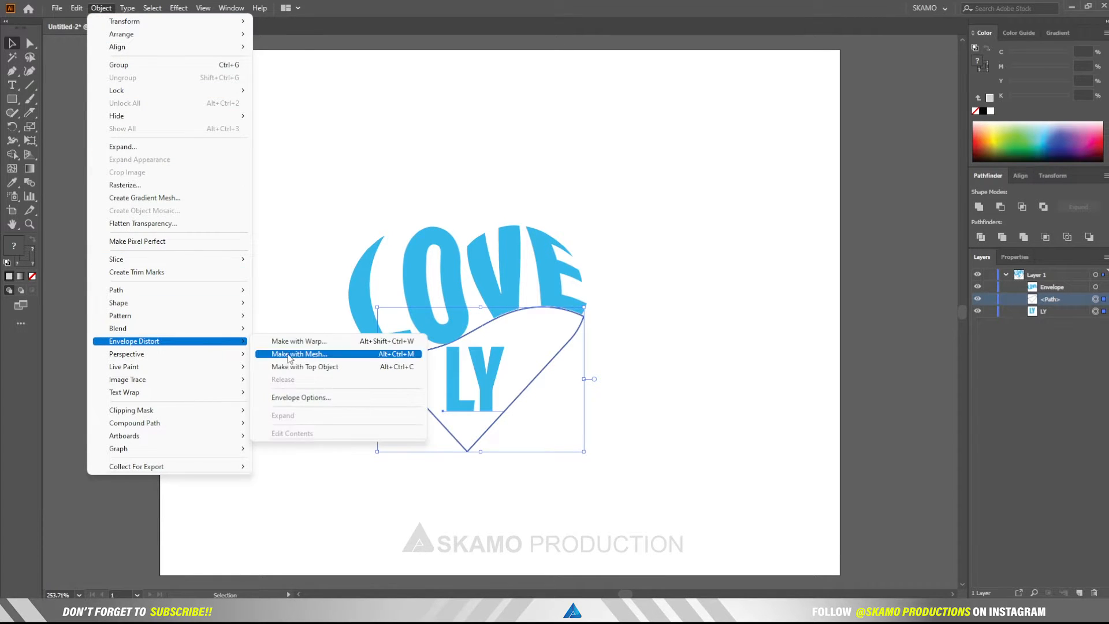
{"action": "left_click", "coordinate": [317, 371]}
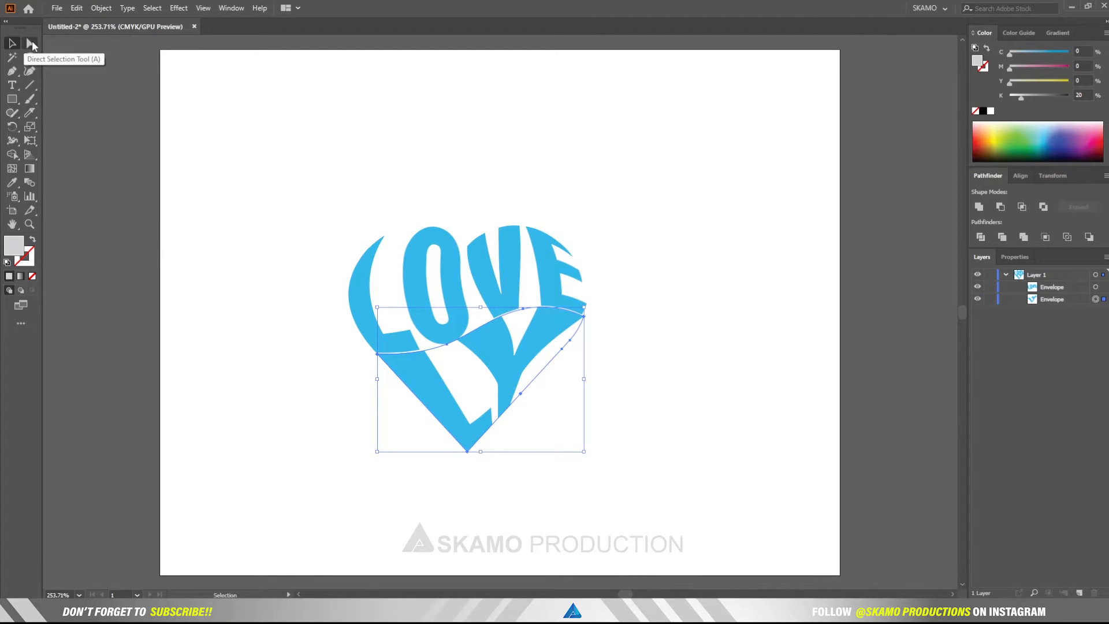
{"action": "left_click", "coordinate": [581, 482]}
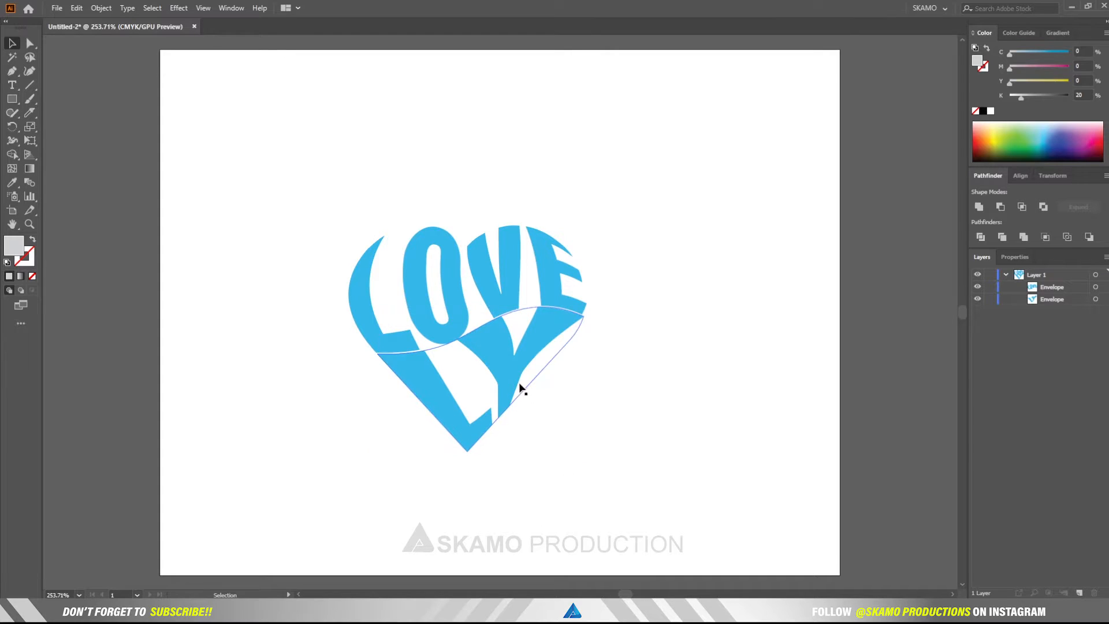
- Move the warped LY envelope slightly down to leave a narrow gap below the LOVE envelope
{"action": "left_click", "coordinate": [514, 382]}
{"action": "left_click_drag", "start_coordinate": [513, 376], "coordinate": [512, 387]}
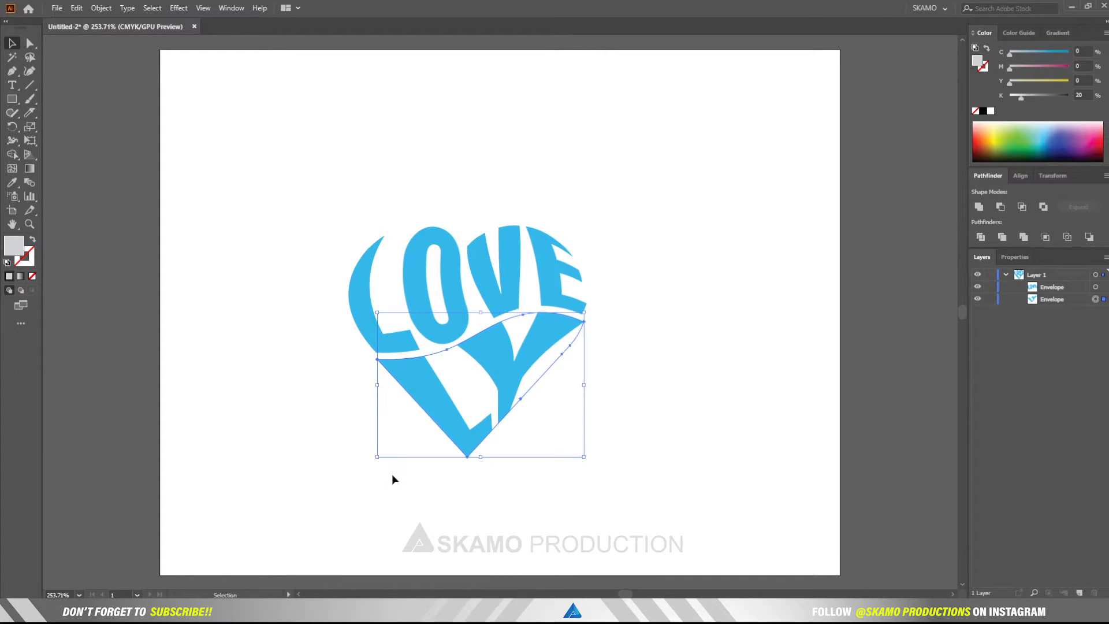
{"action": "left_click", "coordinate": [332, 482]}
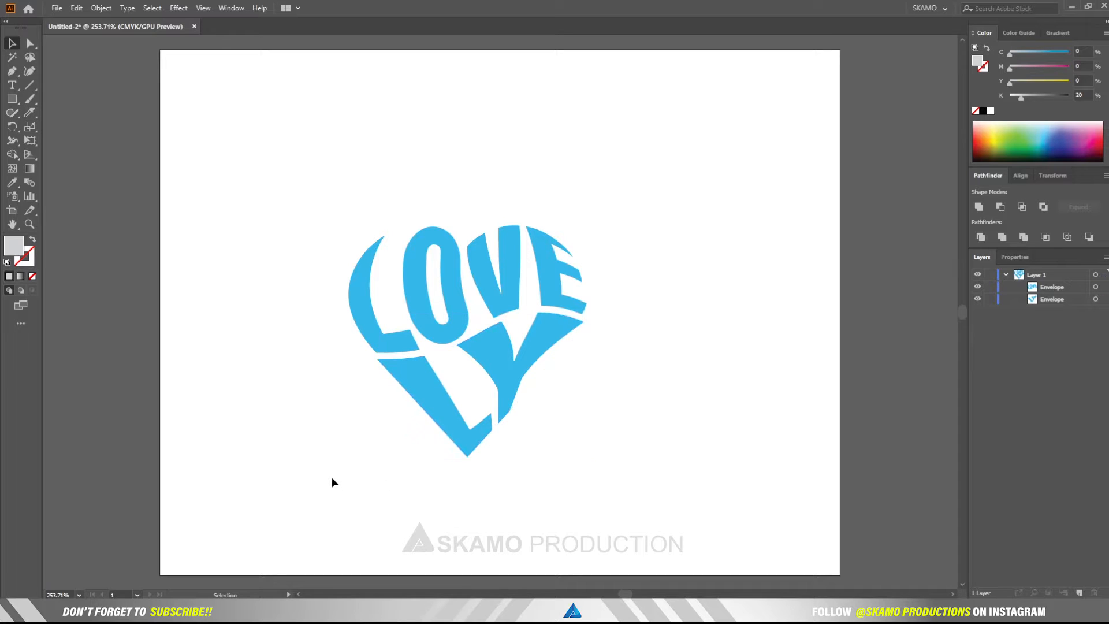
- Expand the LOVE and LY envelopes into editable shapes with Object and Fill enabled
{"action": "left_click_drag", "start_coordinate": [315, 278], "coordinate": [539, 445]}
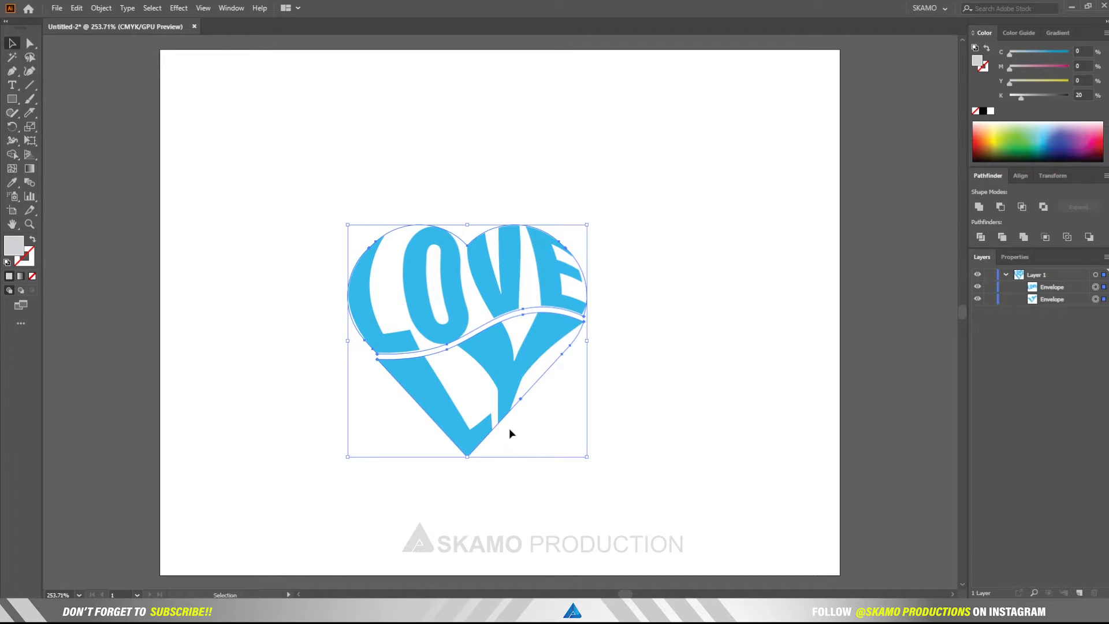
{"action": "right_click", "coordinate": [495, 360]}
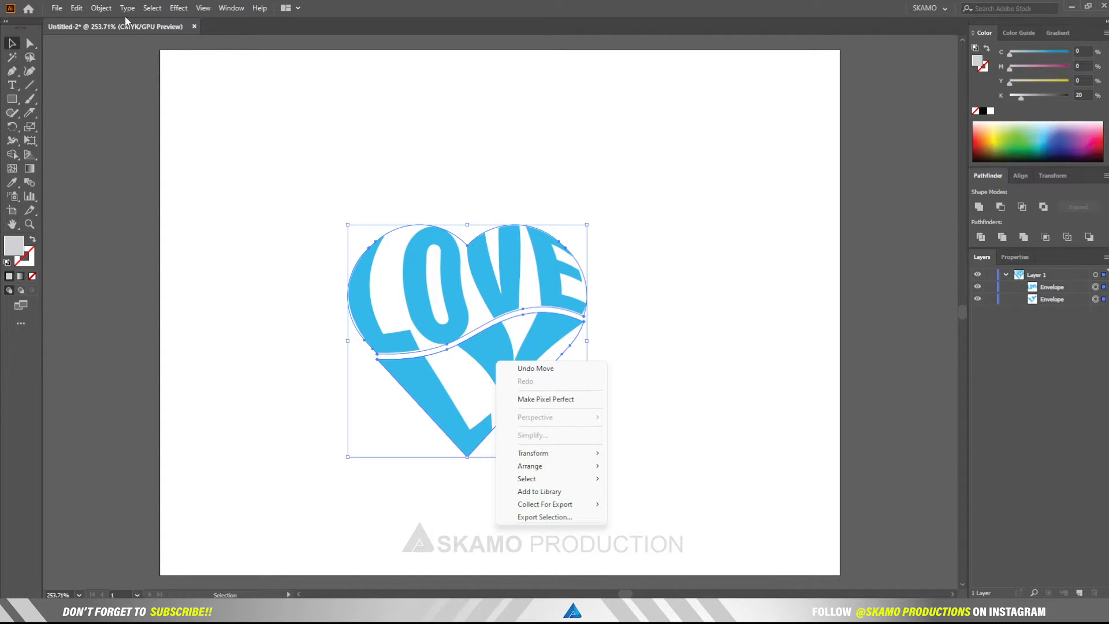
{"action": "left_click", "coordinate": [107, 8]}
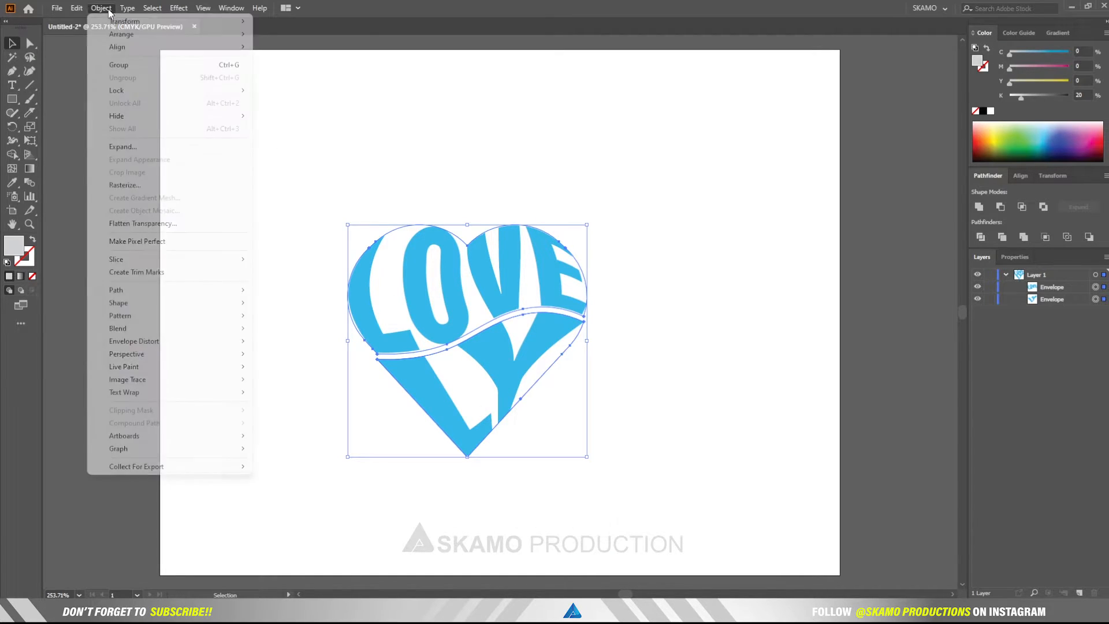
{"action": "left_click", "coordinate": [123, 148]}
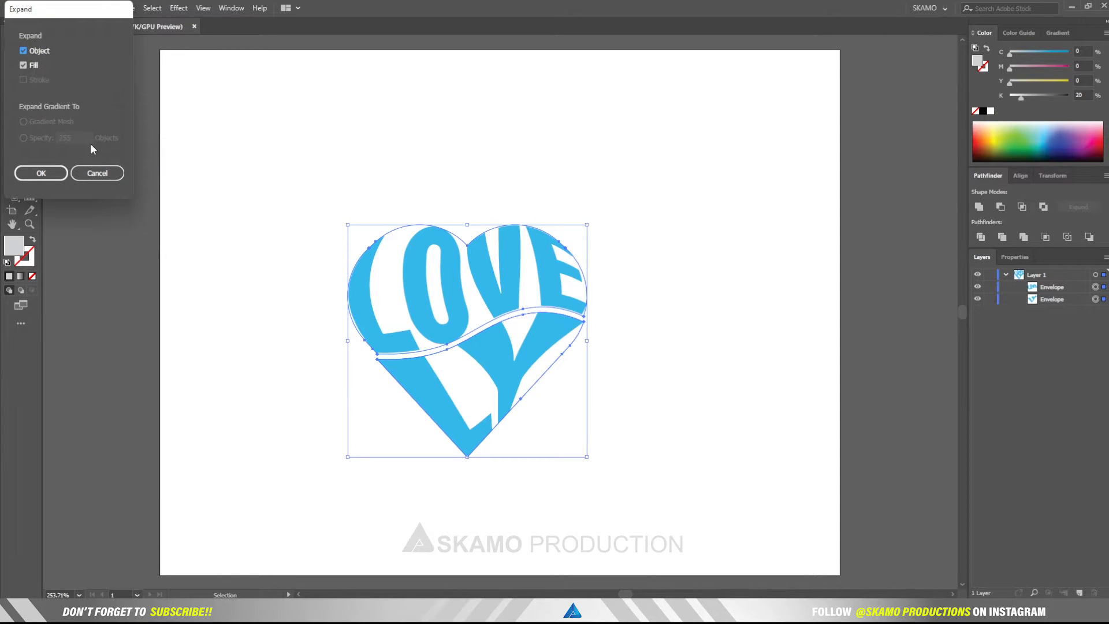
{"action": "left_click", "coordinate": [58, 174]}
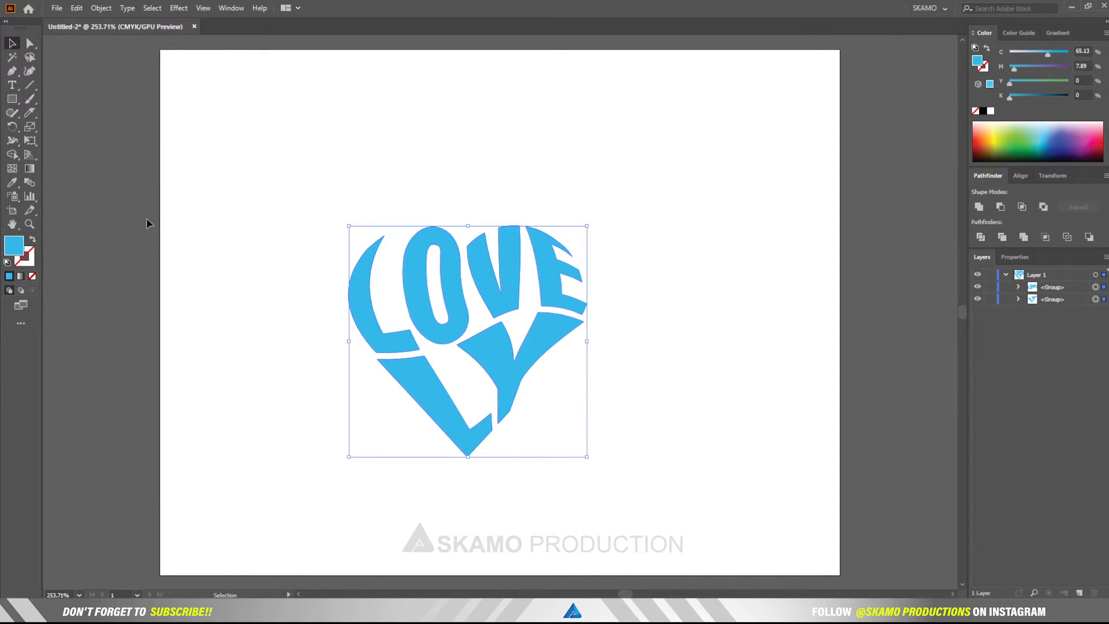
{"action": "left_click", "coordinate": [134, 225]}
- Group the expanded LOVE and LY lettering into a single group
{"action": "left_click", "coordinate": [448, 323]}
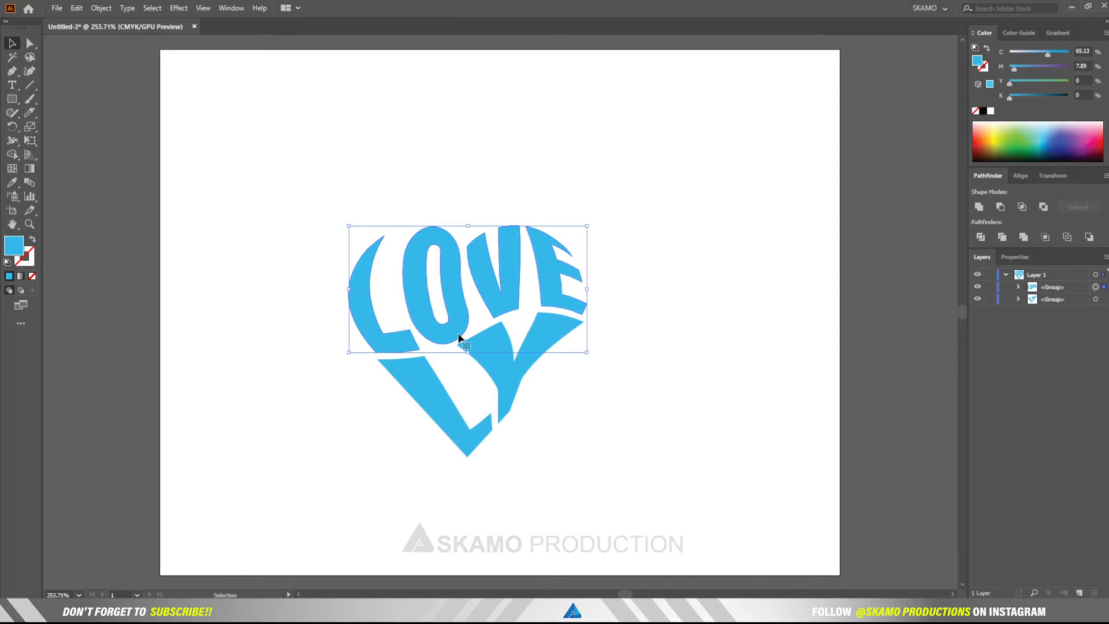
{"action": "left_click_drag", "start_coordinate": [280, 277], "coordinate": [525, 380]}
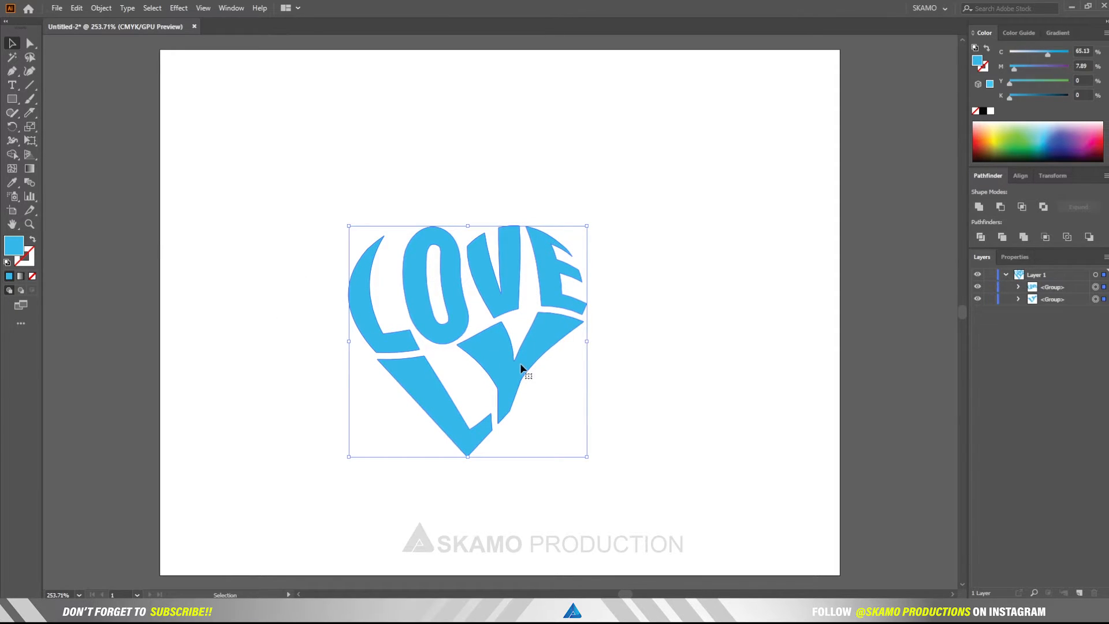
{"action": "right_click", "coordinate": [520, 366]}
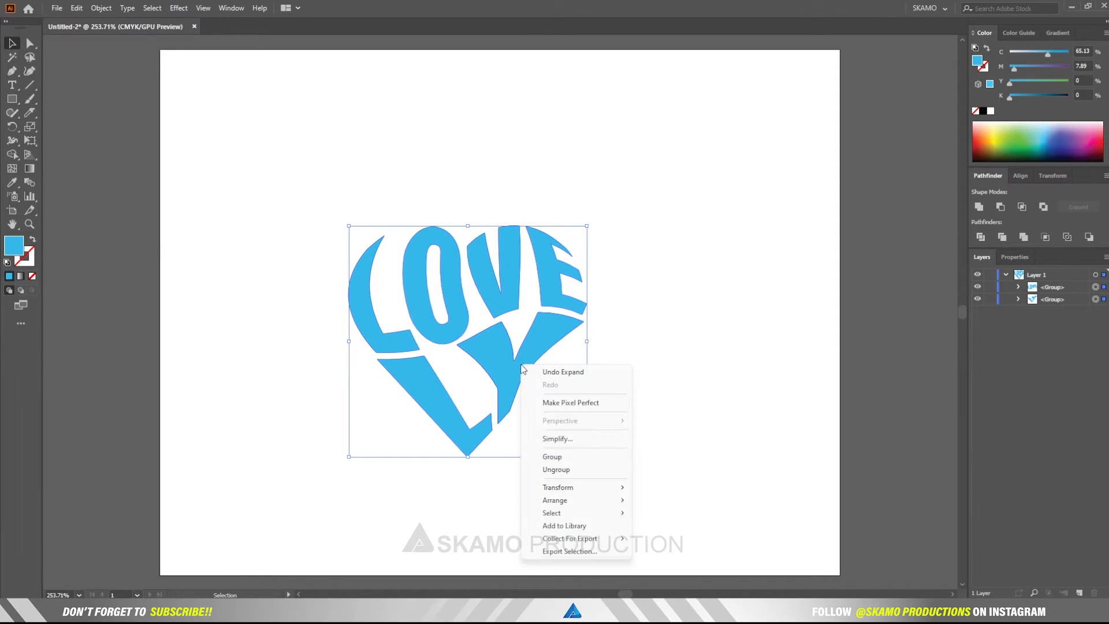
{"action": "left_click", "coordinate": [553, 458]}
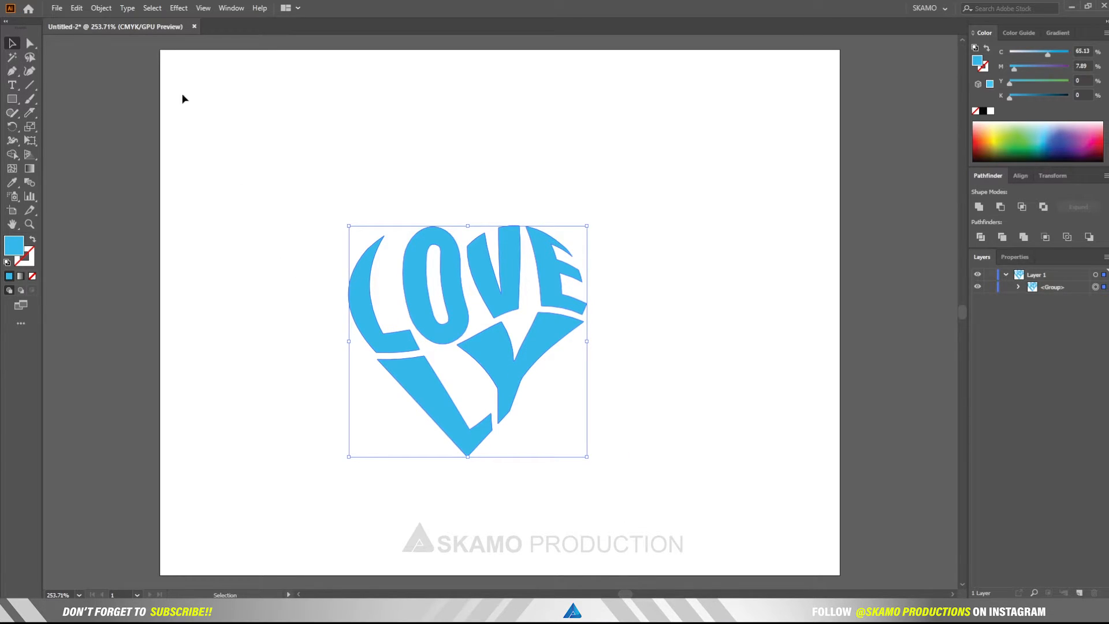
- Copy the grouped heart lettering and paste the duplicate in back of the original
{"action": "left_click", "coordinate": [80, 8]}
{"action": "mouse_move", "coordinate": [101, 8]}
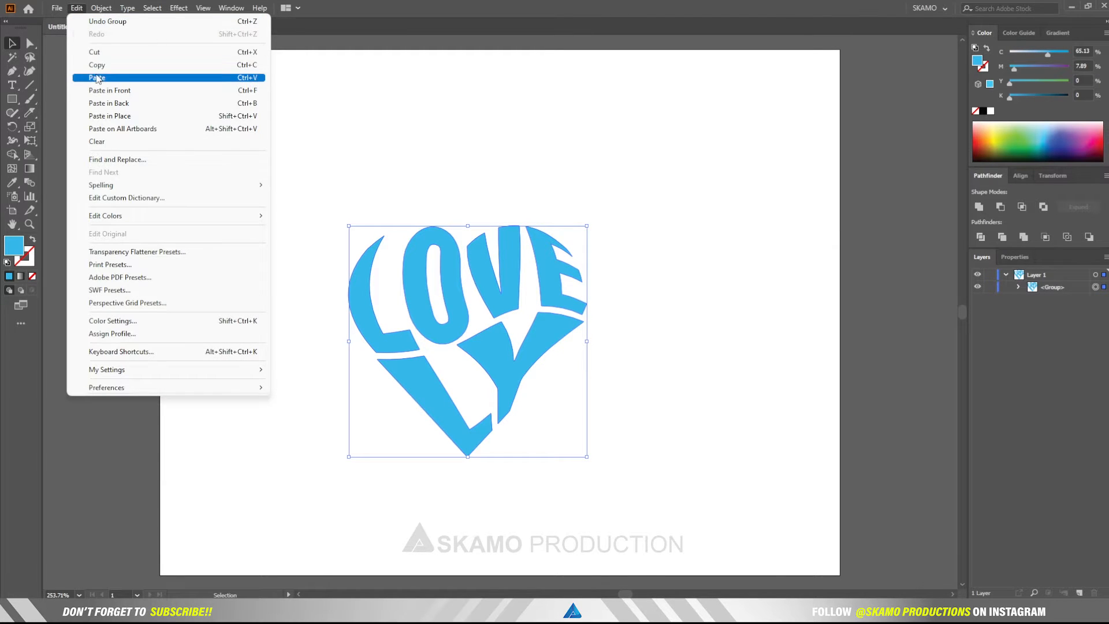
{"action": "left_click", "coordinate": [99, 65]}
{"action": "left_click", "coordinate": [77, 8]}
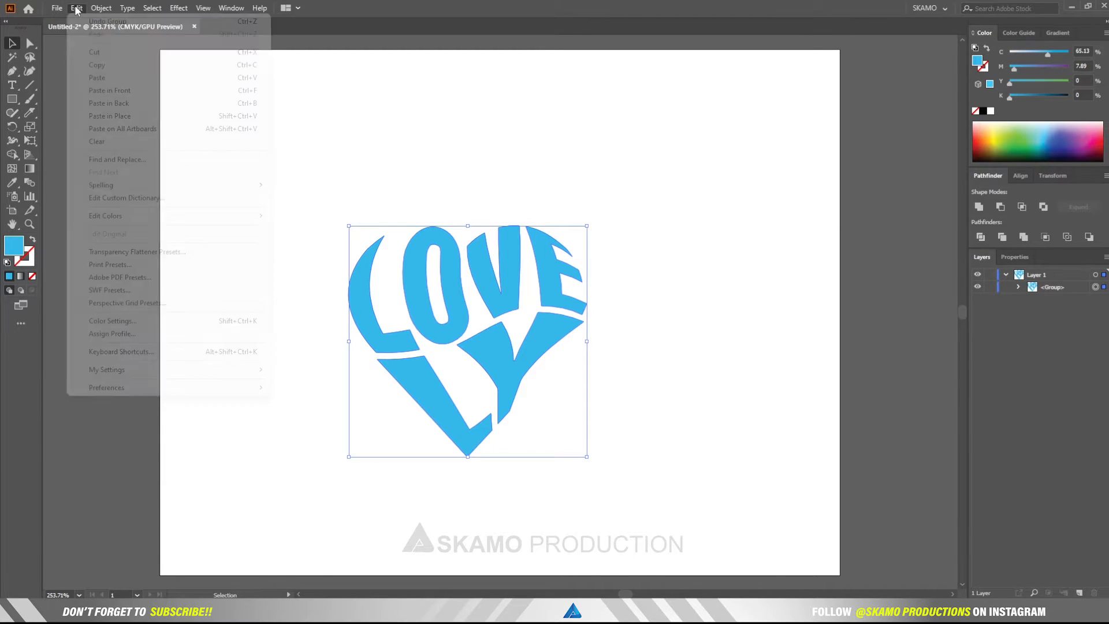
{"action": "left_click", "coordinate": [110, 93]}
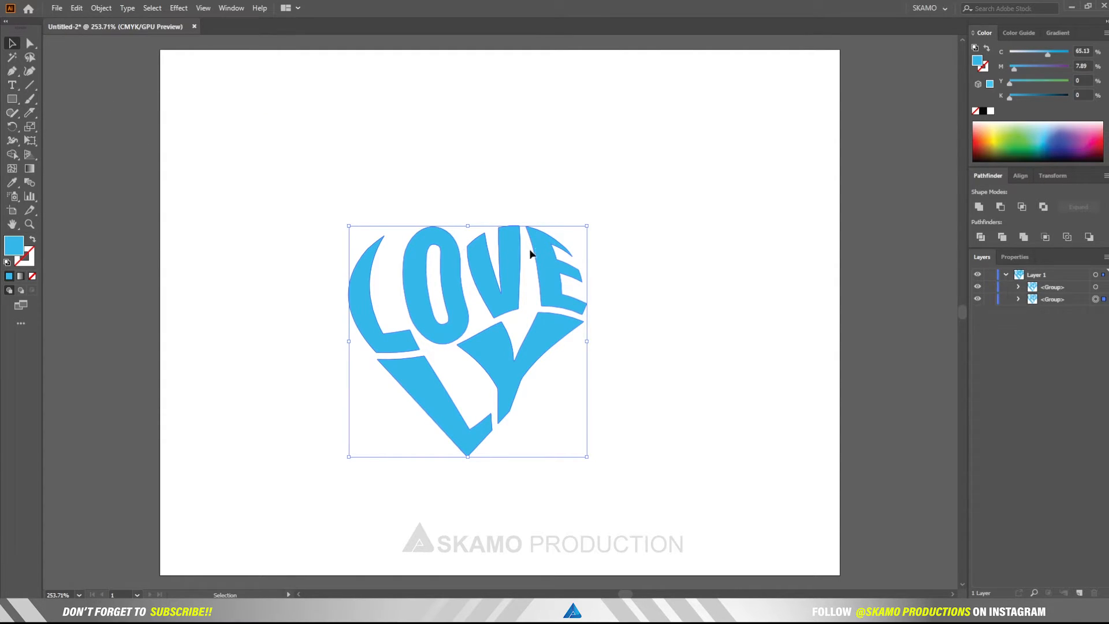
- Scale the back copy of the heart lettering down to about a quarter of its size and fill it black
{"action": "left_click_drag", "start_coordinate": [587, 225], "coordinate": [403, 370]}
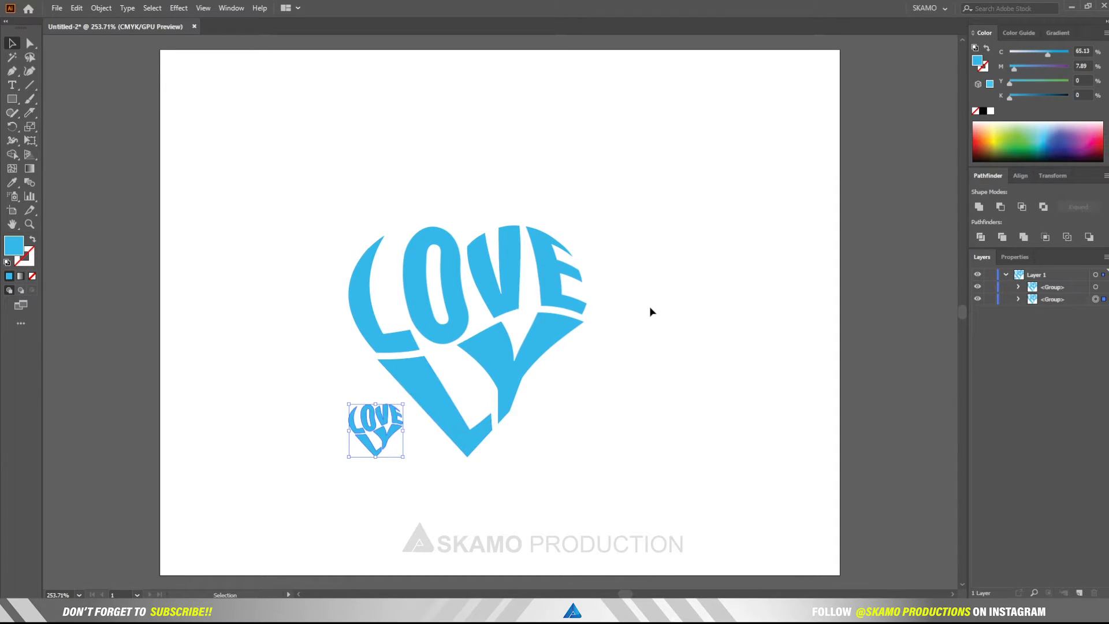
{"action": "left_click", "coordinate": [982, 111]}
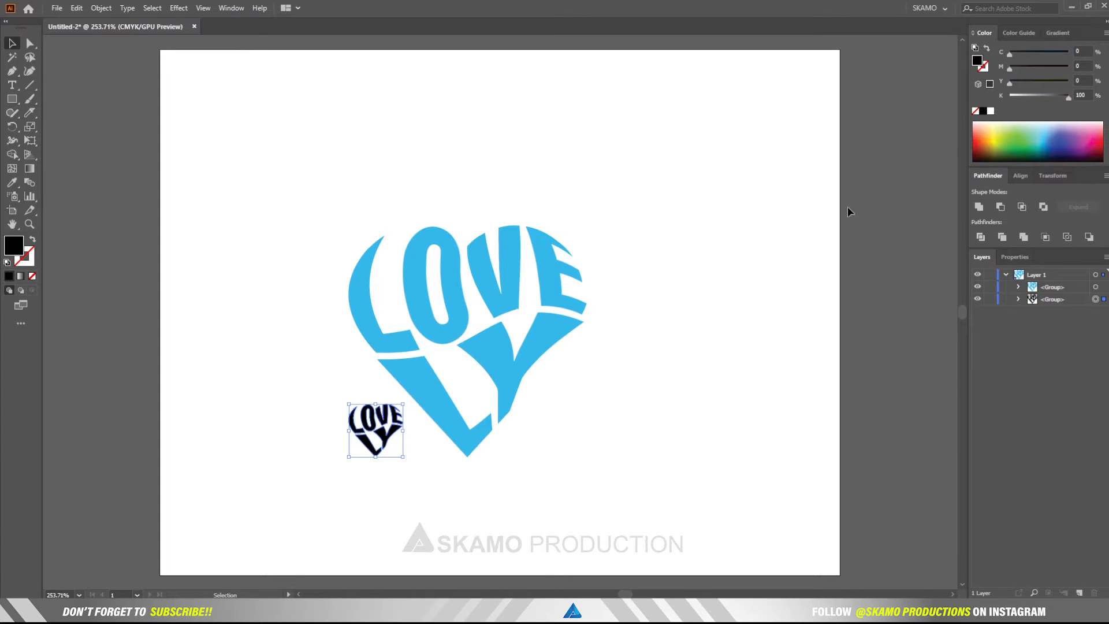
{"action": "left_click", "coordinate": [557, 423]}
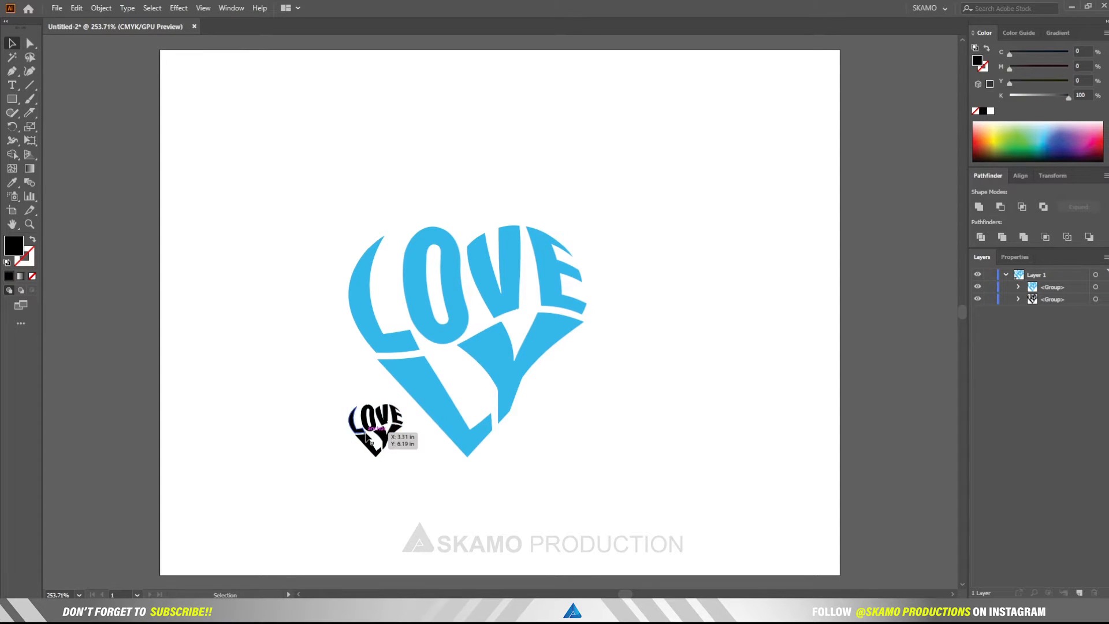
- Move the small black copy behind the middle of the large blue heart and make a blend between the two groups
{"action": "left_click_drag", "start_coordinate": [373, 424], "coordinate": [468, 330]}
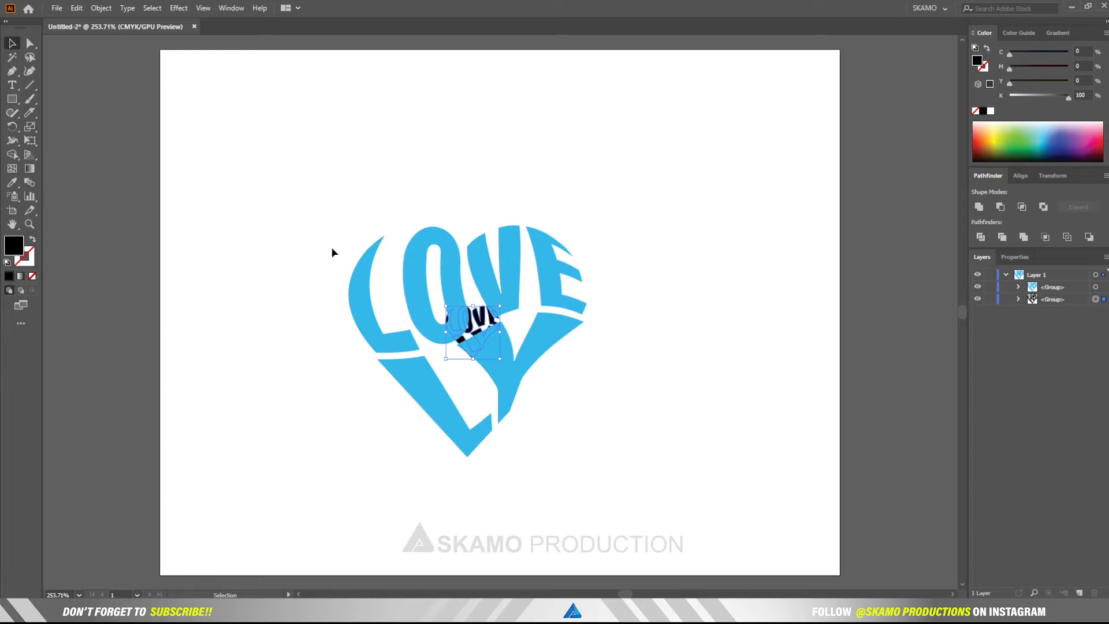
{"action": "left_click_drag", "start_coordinate": [331, 247], "coordinate": [563, 432]}
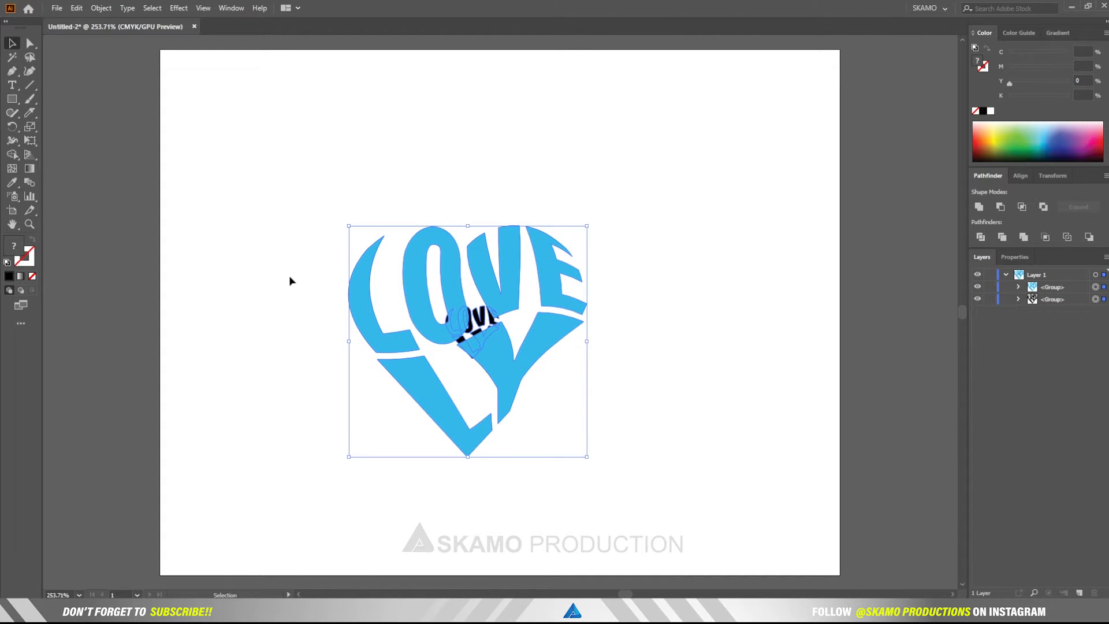
{"action": "left_click", "coordinate": [94, 9]}
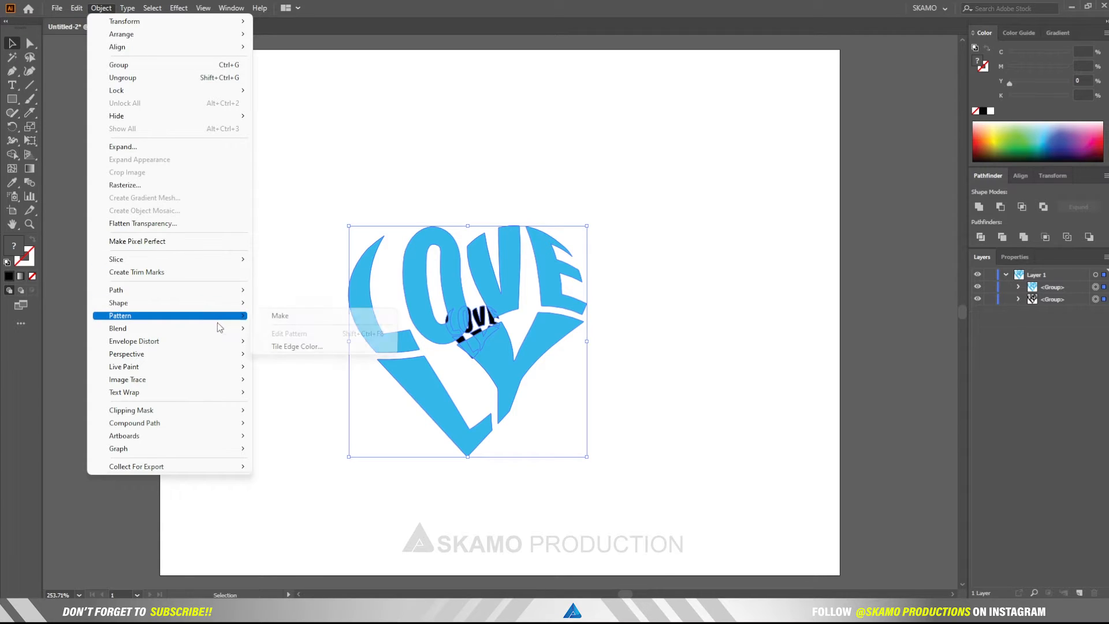
{"action": "mouse_move", "coordinate": [218, 328]}
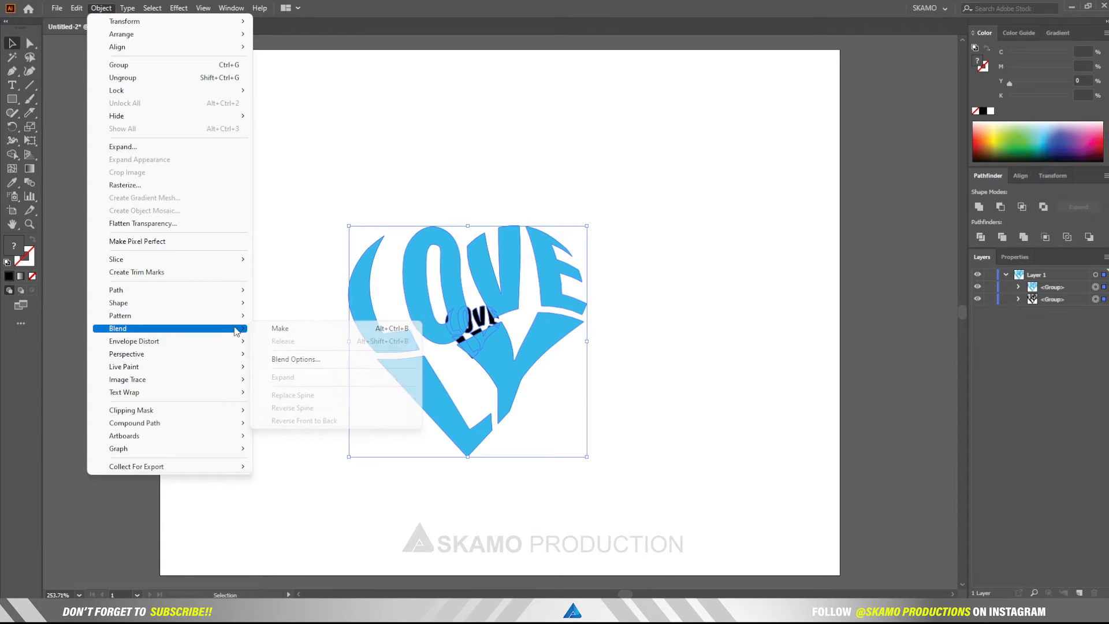
{"action": "left_click", "coordinate": [276, 329]}
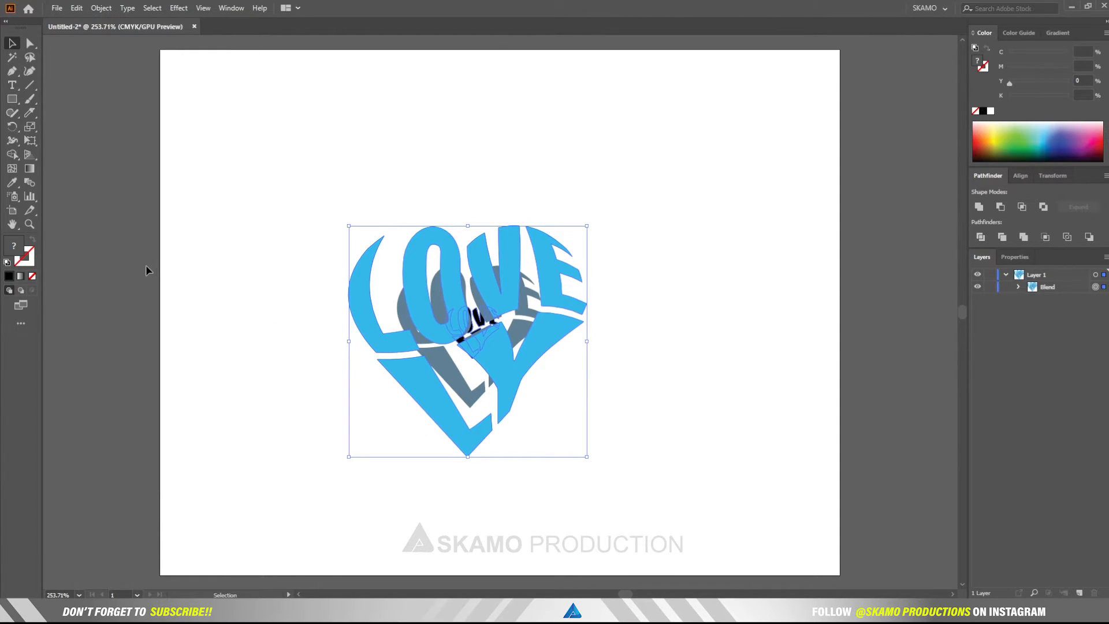
- Set the blend's spacing to Specified Steps with 200 steps and Preview enabled
{"action": "double_click", "coordinate": [32, 181]}
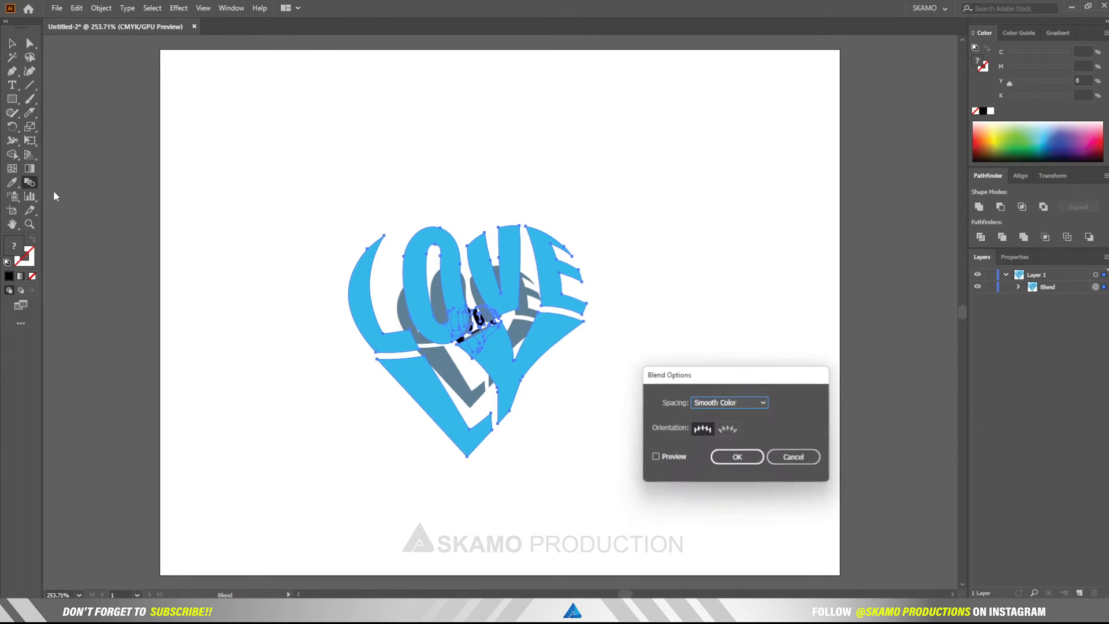
{"action": "left_click", "coordinate": [656, 456]}
{"action": "left_click", "coordinate": [750, 406]}
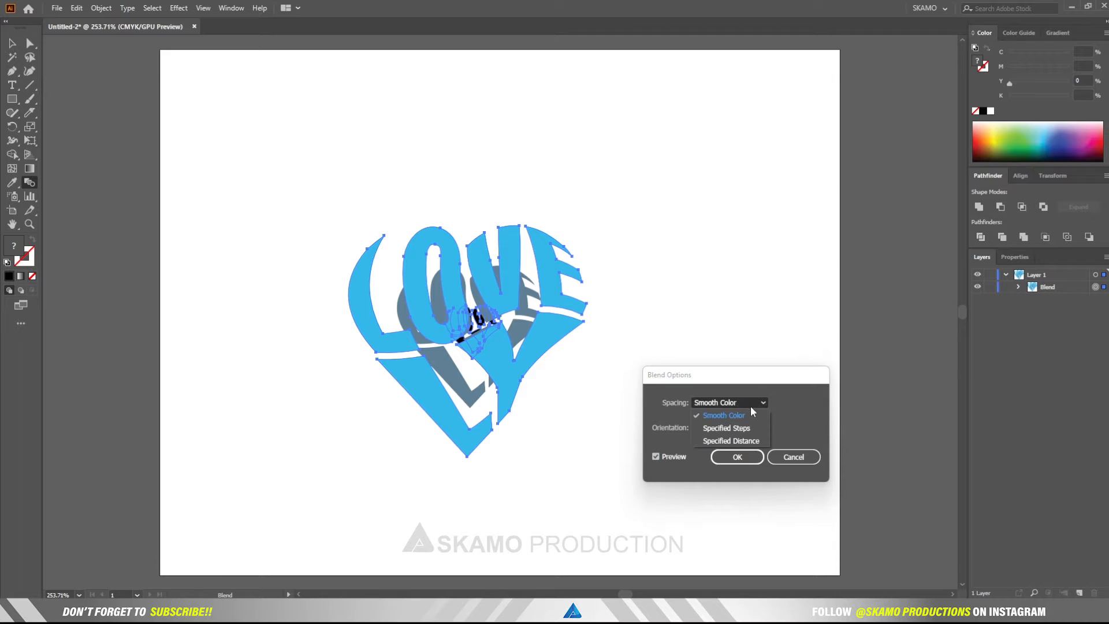
{"action": "left_click", "coordinate": [750, 428]}
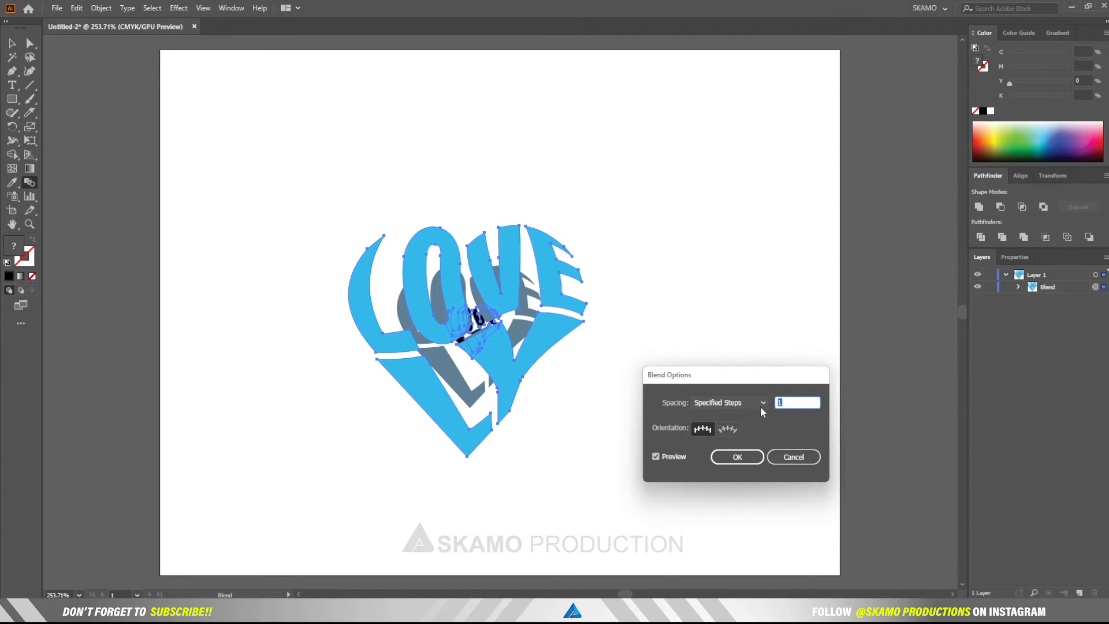
{"action": "type", "text": "200"}
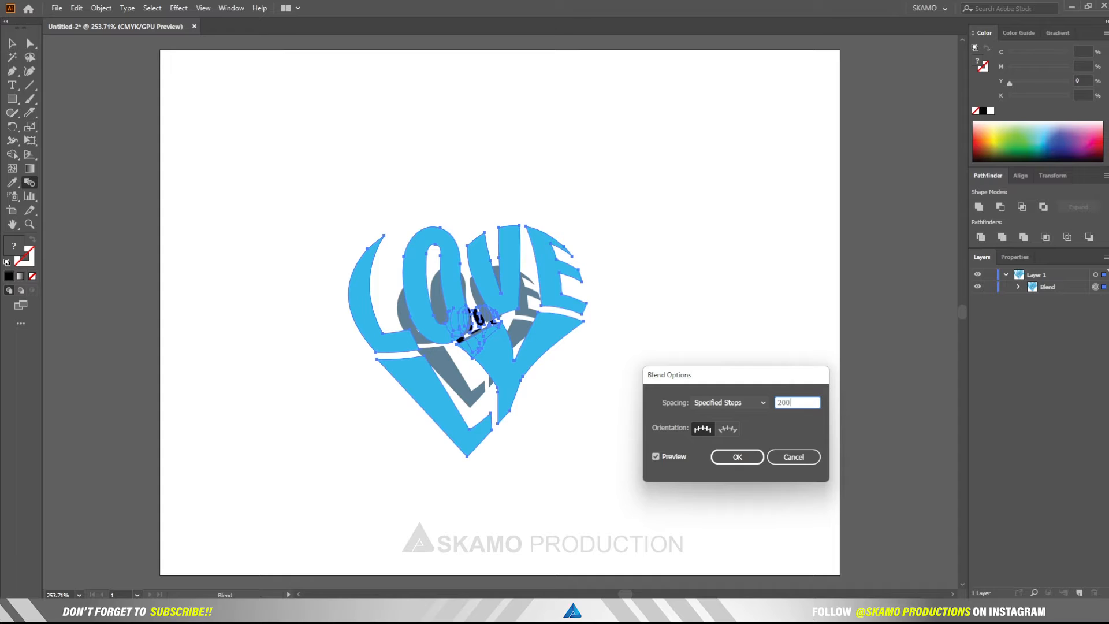
{"action": "left_click", "coordinate": [750, 458]}
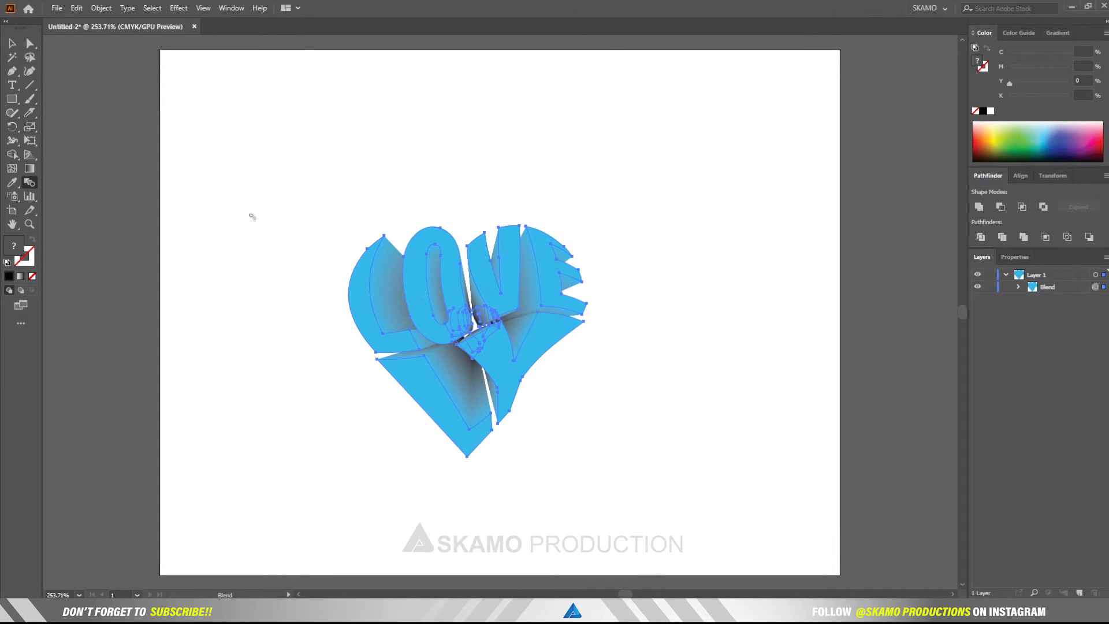
{"action": "key", "text": "v"}
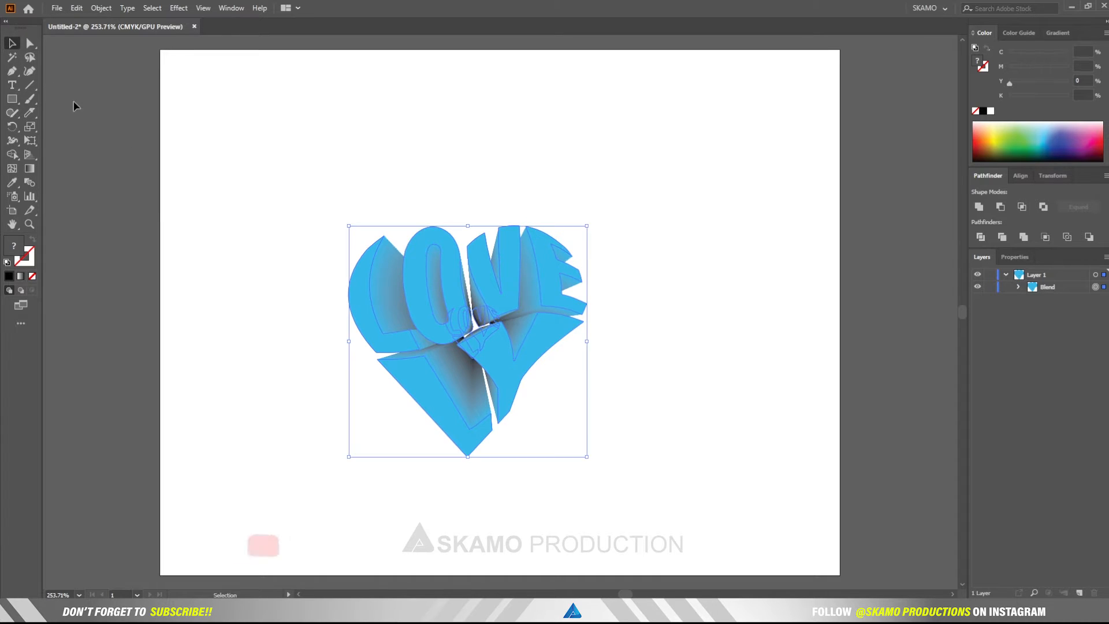
{"action": "left_click", "coordinate": [656, 377]}
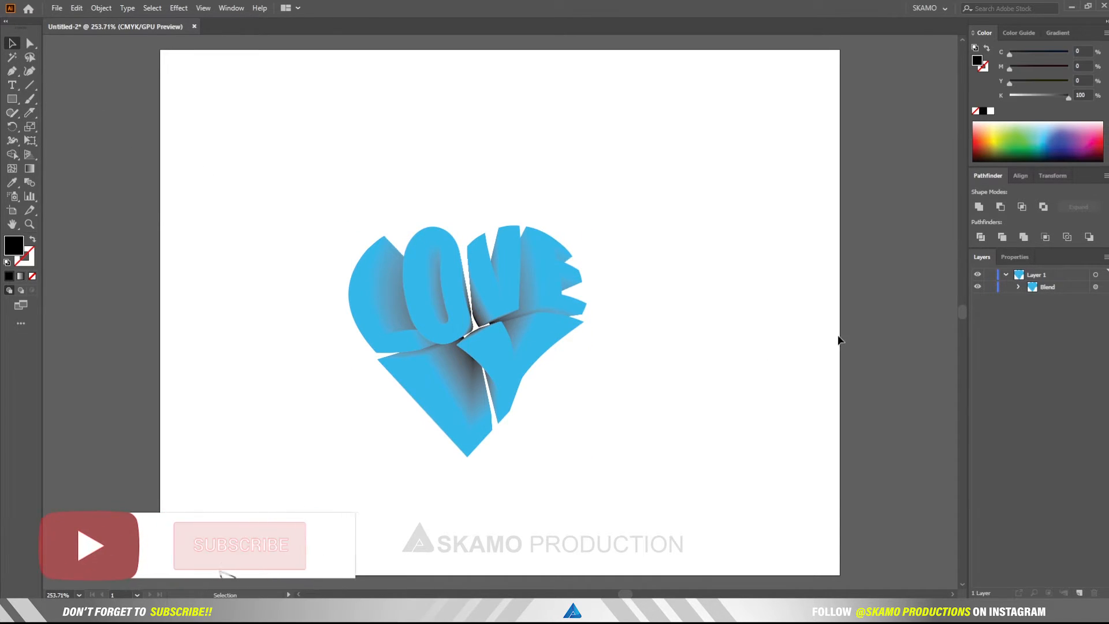
- Select the small black group inside the Blend and shift it up and left behind the letter O to change the extrusion direction
{"action": "left_click", "coordinate": [1018, 286]}
{"action": "left_click", "coordinate": [1051, 312]}
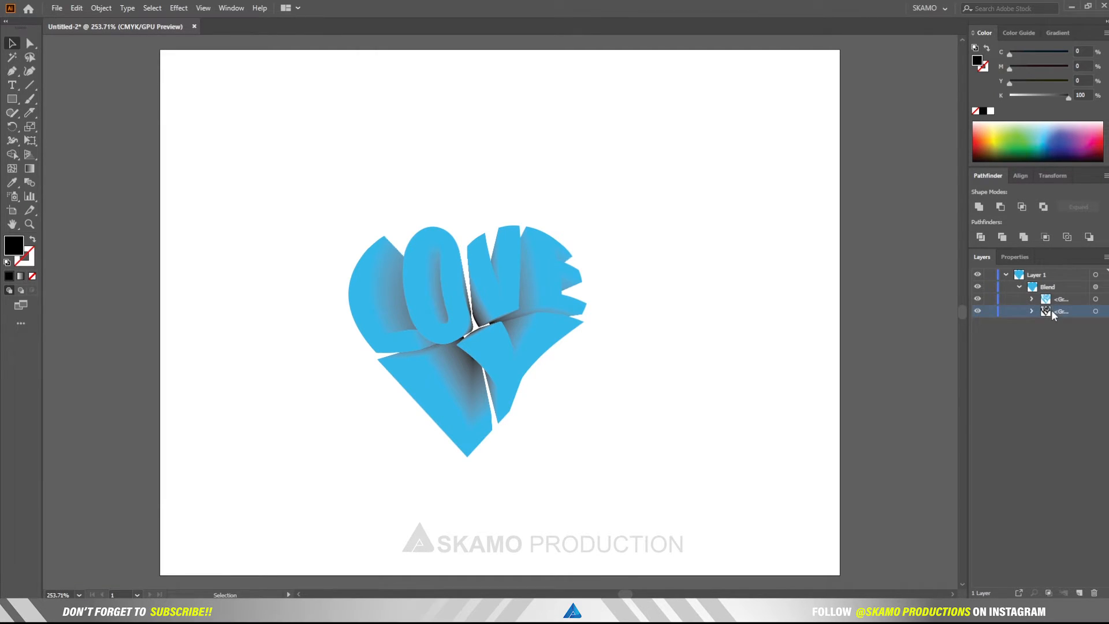
{"action": "left_click", "coordinate": [1096, 312]}
{"action": "left_click_drag", "start_coordinate": [477, 337], "coordinate": [453, 323]}
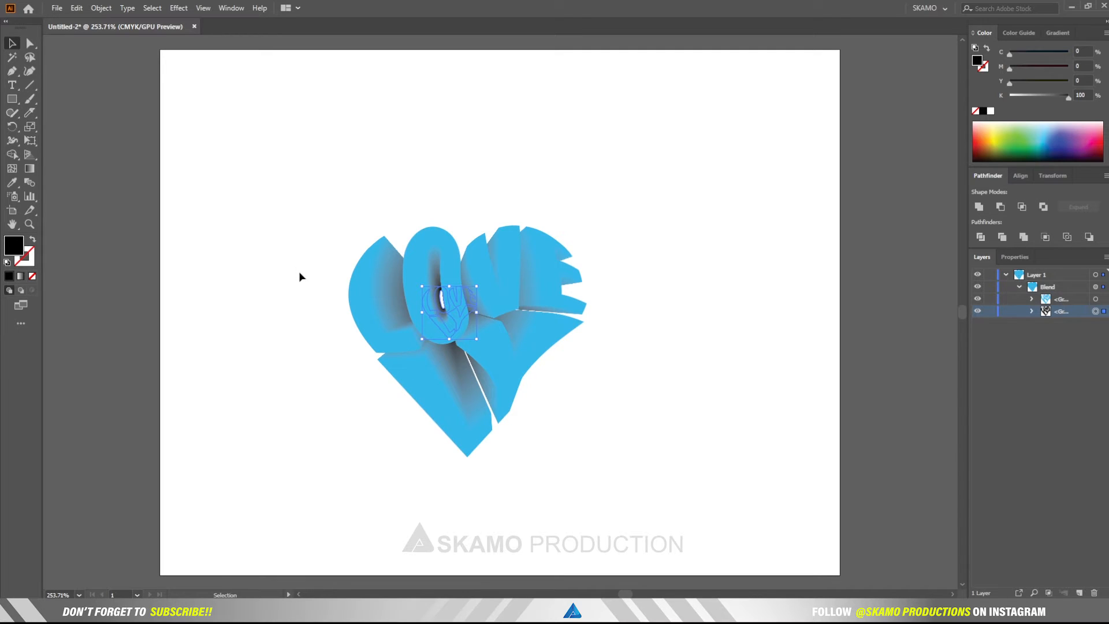
{"action": "left_click", "coordinate": [217, 241]}
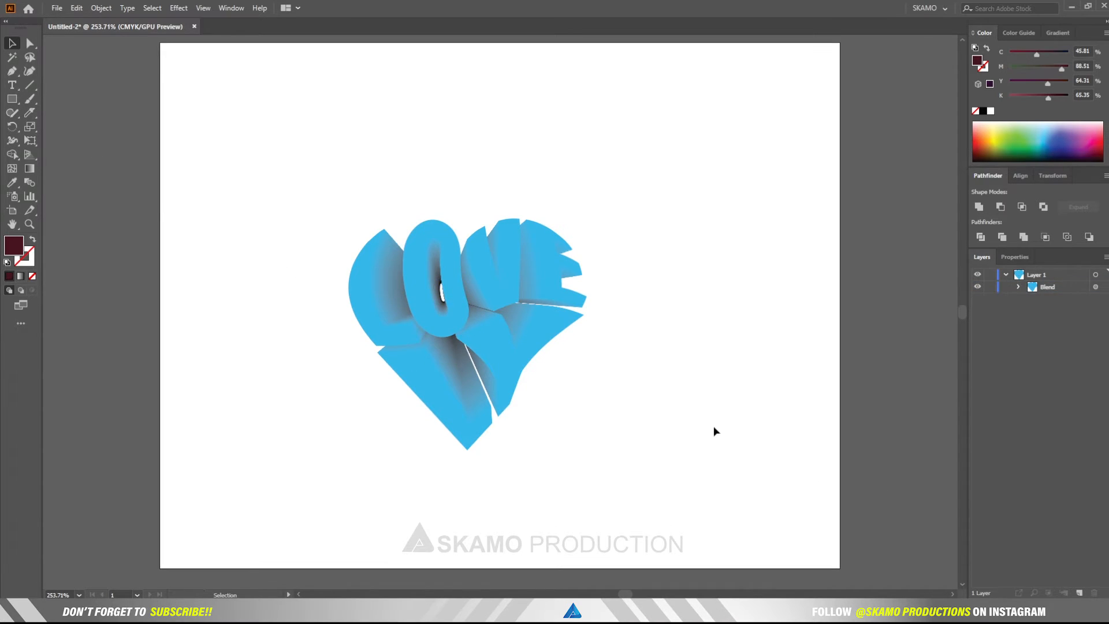
{"action": "left_click_drag", "start_coordinate": [312, 193], "coordinate": [610, 462]}
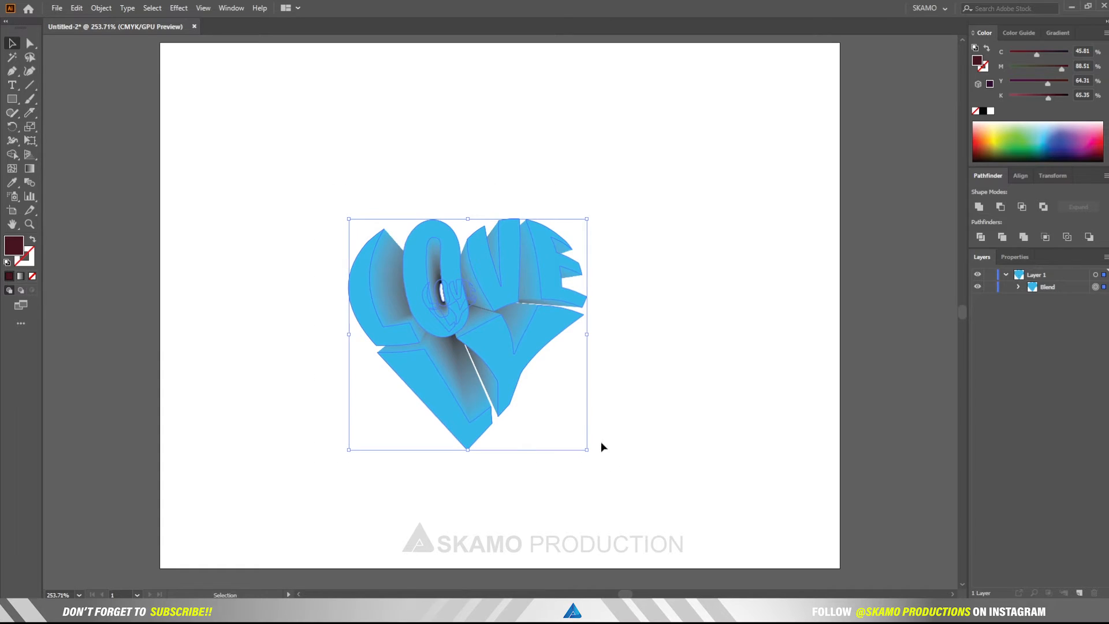
{"action": "right_click", "coordinate": [513, 342]}
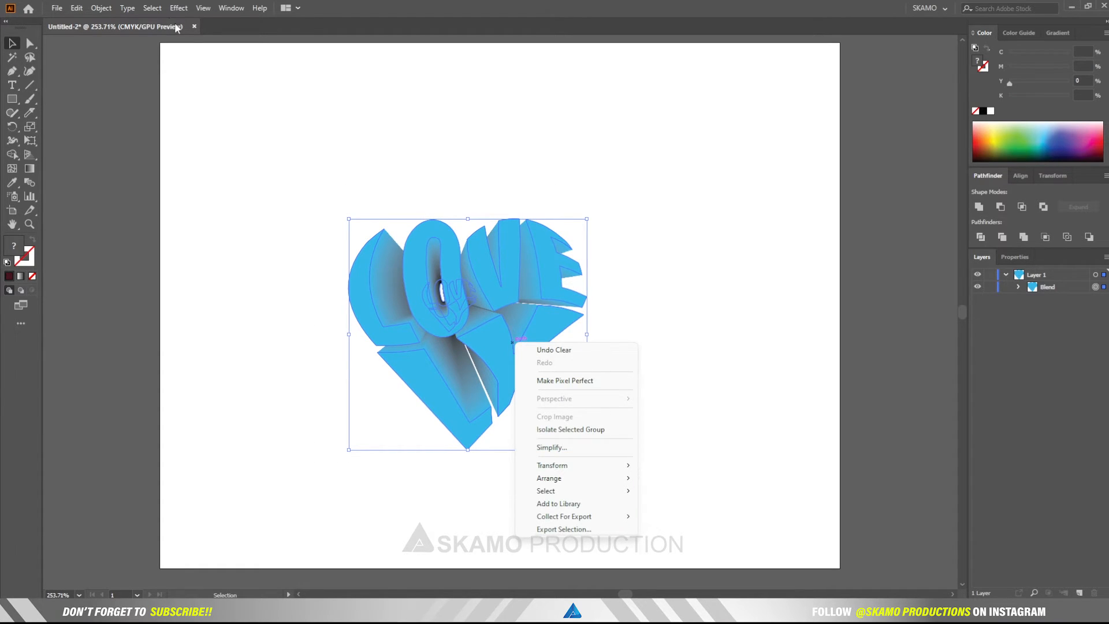
{"action": "left_click", "coordinate": [185, 94]}
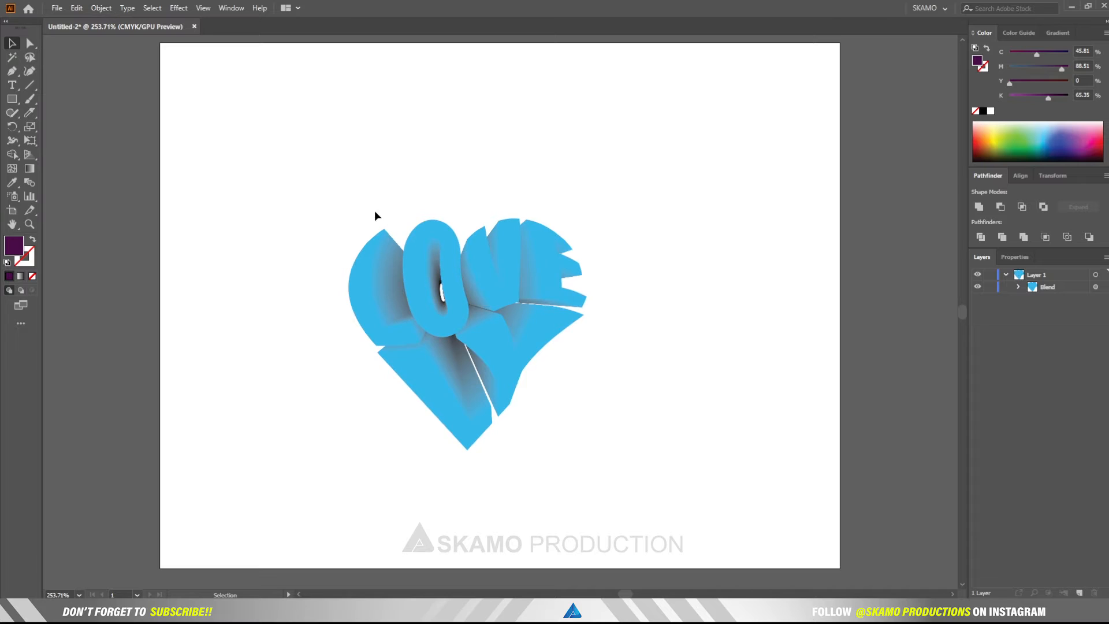
- Expand the blended heart lettering into separate shapes with Object and Fill enabled
{"action": "left_click_drag", "start_coordinate": [346, 213], "coordinate": [615, 462]}
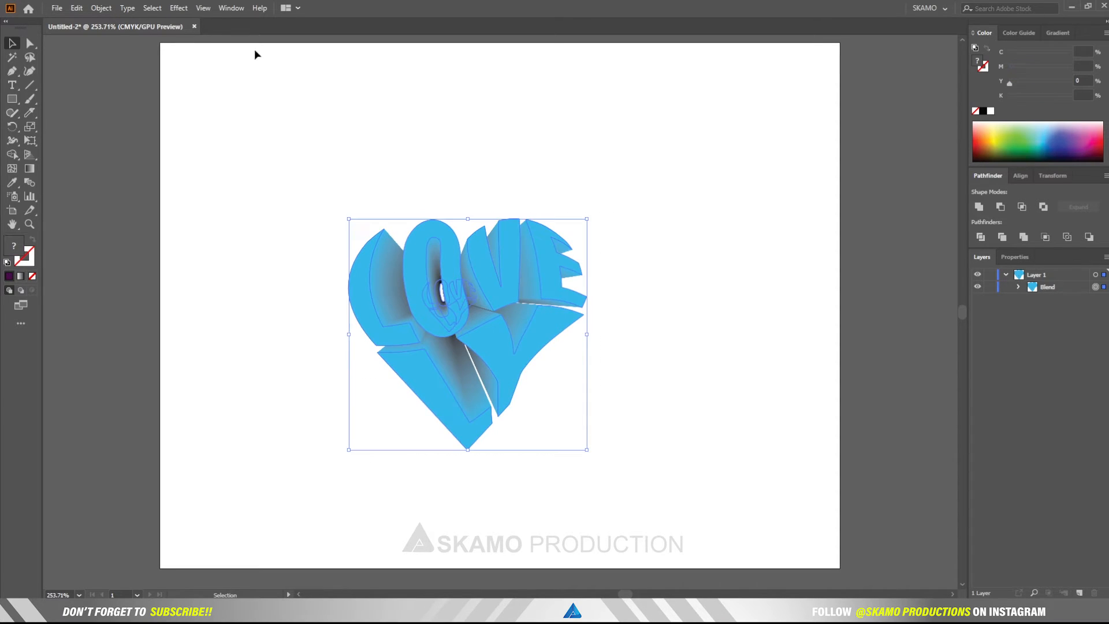
{"action": "left_click", "coordinate": [100, 9]}
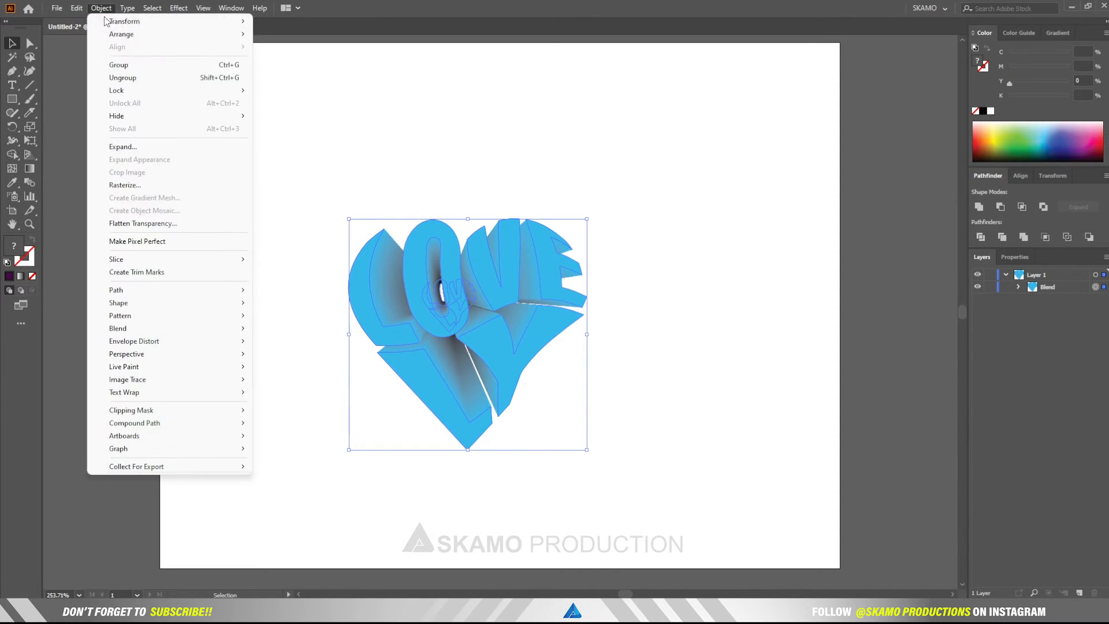
{"action": "left_click", "coordinate": [130, 146]}
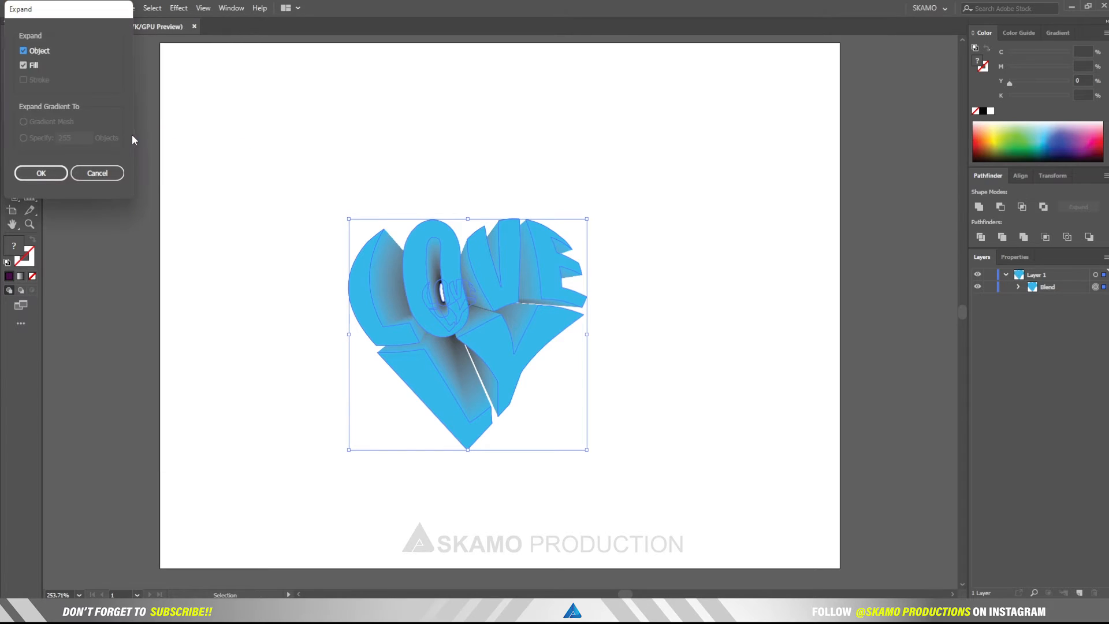
{"action": "left_click", "coordinate": [46, 167]}
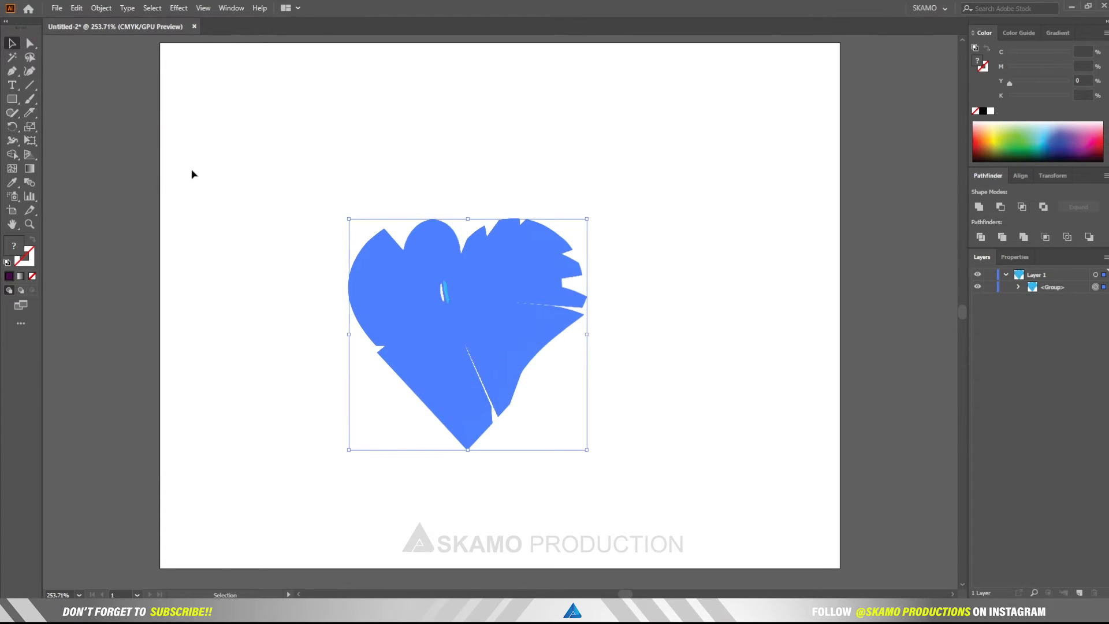
- Fill only the frontmost lettering copy inside the expanded group with white
{"action": "left_click", "coordinate": [1018, 287]}
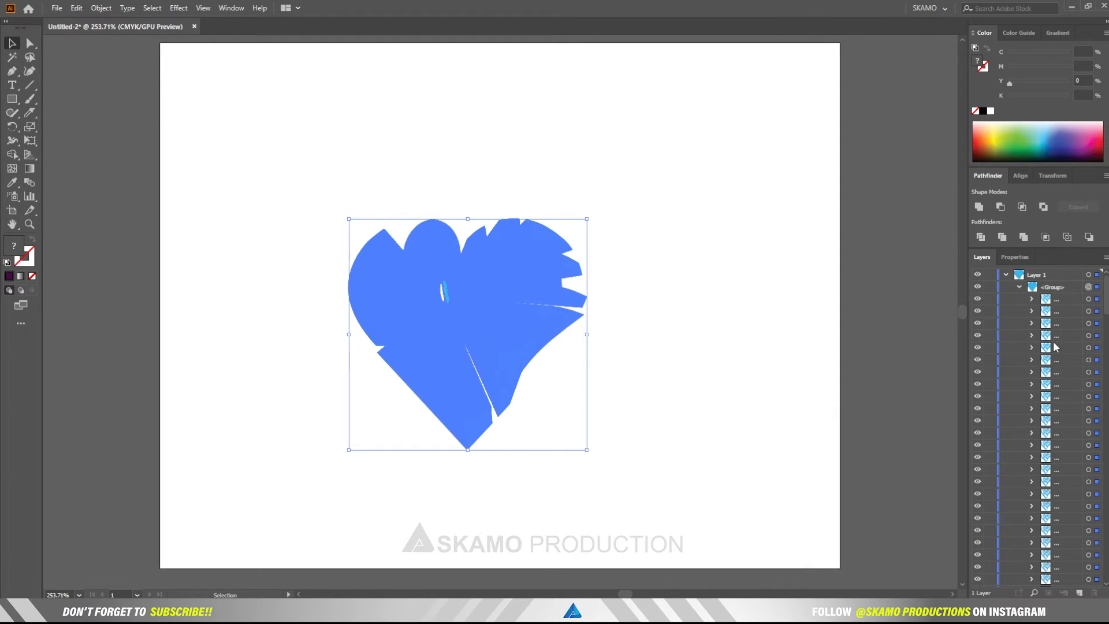
{"action": "left_click", "coordinate": [1099, 301]}
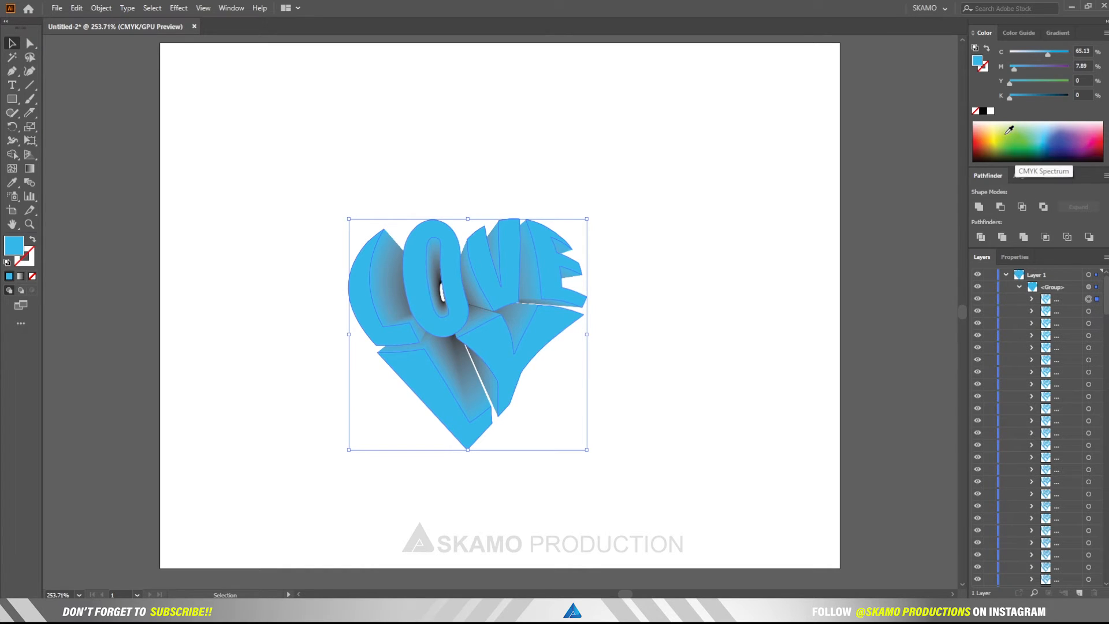
{"action": "left_click", "coordinate": [990, 112]}
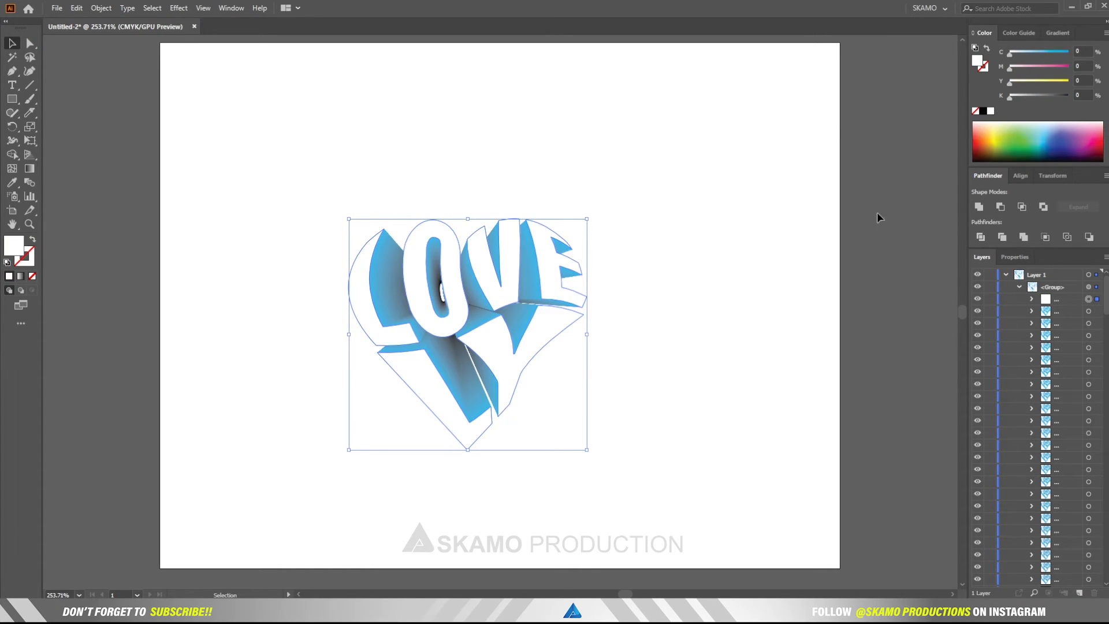
{"action": "left_click", "coordinate": [733, 243]}
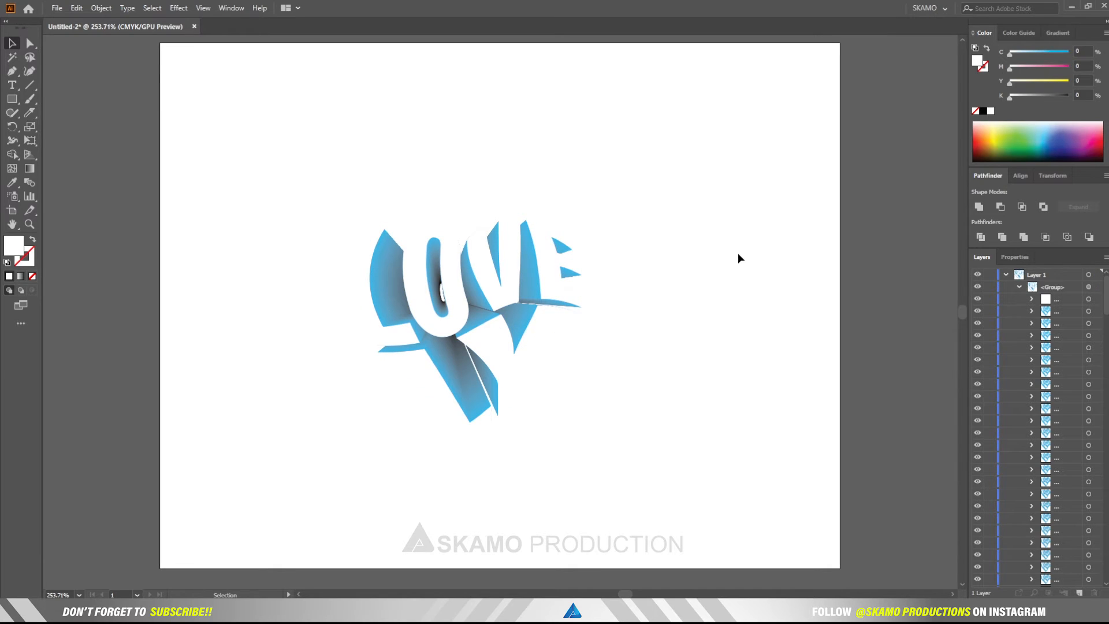
{"action": "left_click", "coordinate": [1019, 287]}
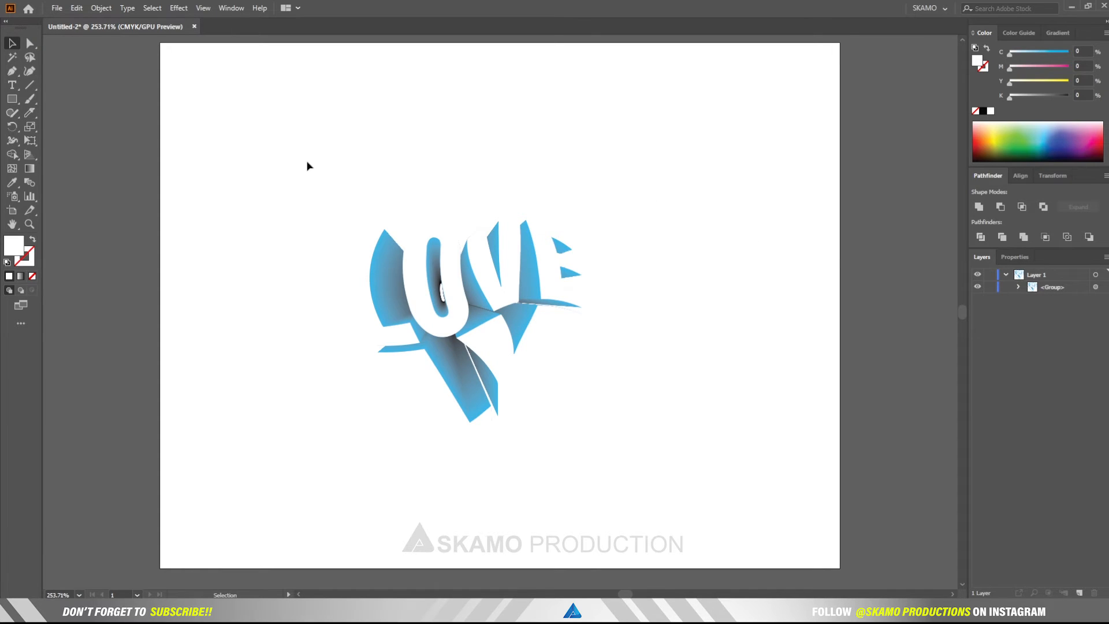
- Draw a rectangle slightly larger than the artboard and move it behind the heart lettering group
{"action": "left_click", "coordinate": [11, 99]}
{"action": "mouse_move", "coordinate": [150, 41]}
{"action": "left_mouse_down"}
{"action": "mouse_move", "coordinate": [312, 124]}
{"action": "mouse_move", "coordinate": [525, 307]}
{"action": "mouse_move", "coordinate": [773, 481]}
{"action": "mouse_move", "coordinate": [870, 576]}
{"action": "left_mouse_up"}
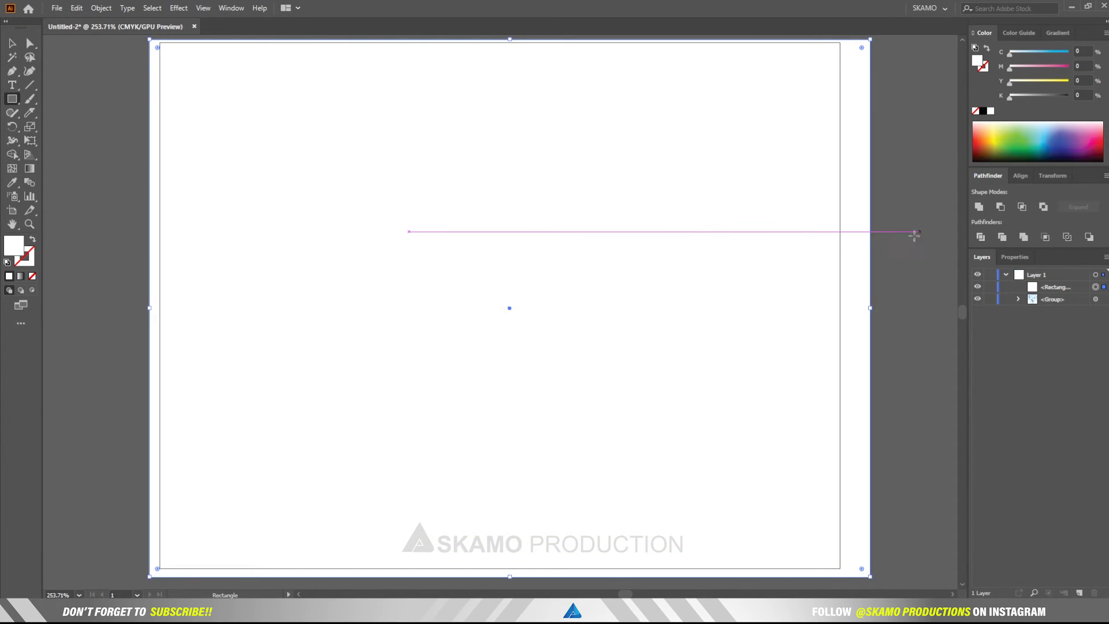
{"action": "left_click_drag", "start_coordinate": [1044, 287], "coordinate": [1049, 306]}
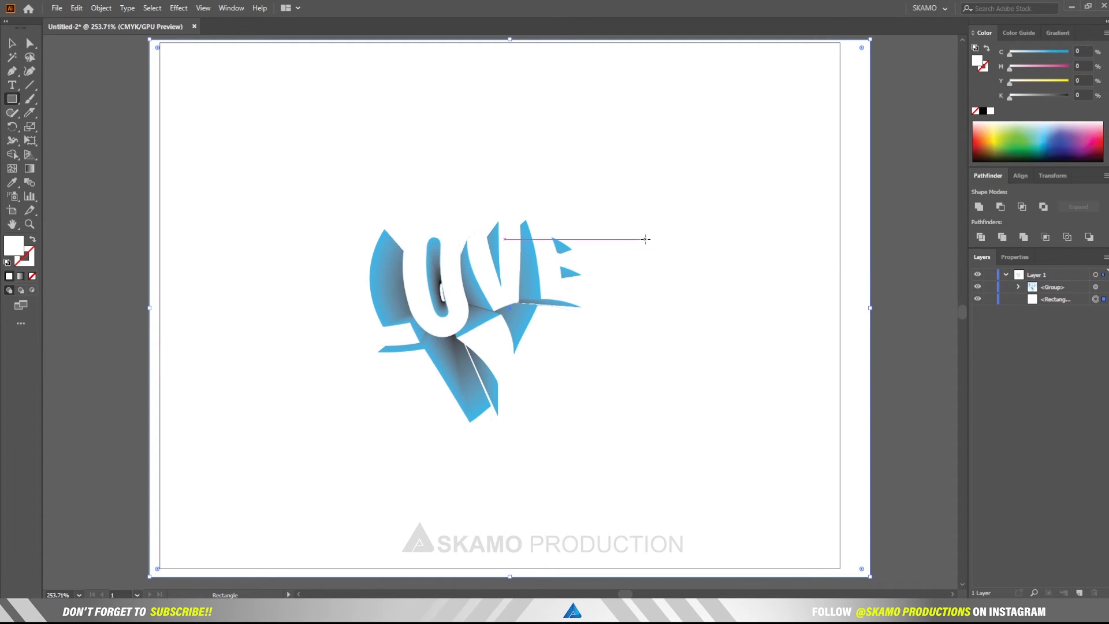
- Fill the background rectangle with cyan 05CEE8 and lock it
{"action": "double_click", "coordinate": [12, 249]}
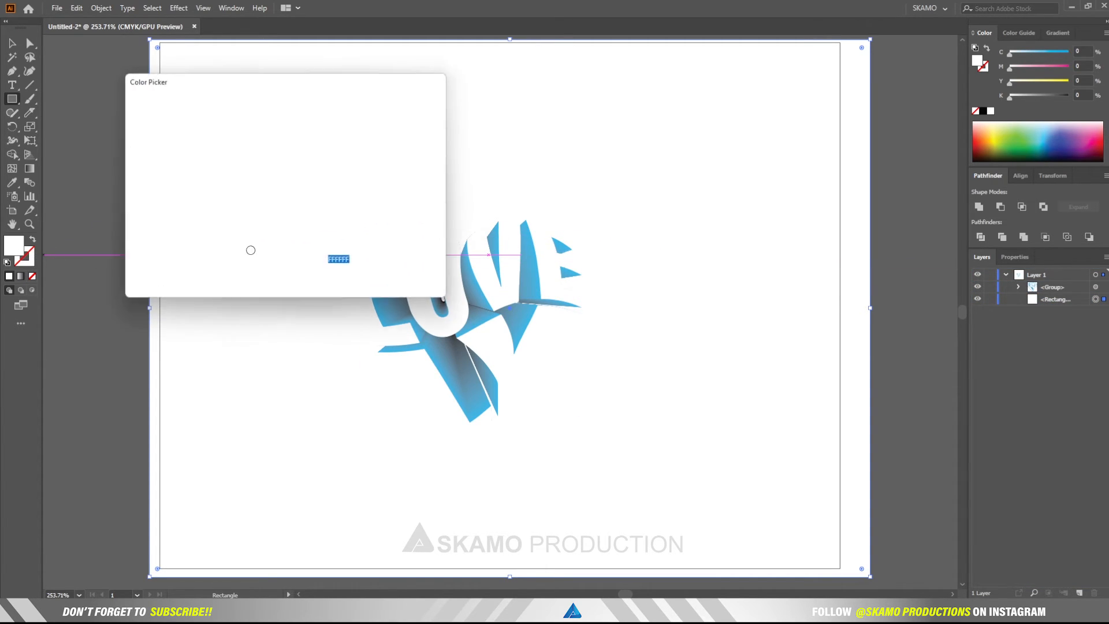
{"action": "left_click", "coordinate": [301, 185]}
{"action": "left_click_drag", "start_coordinate": [299, 183], "coordinate": [301, 186]}
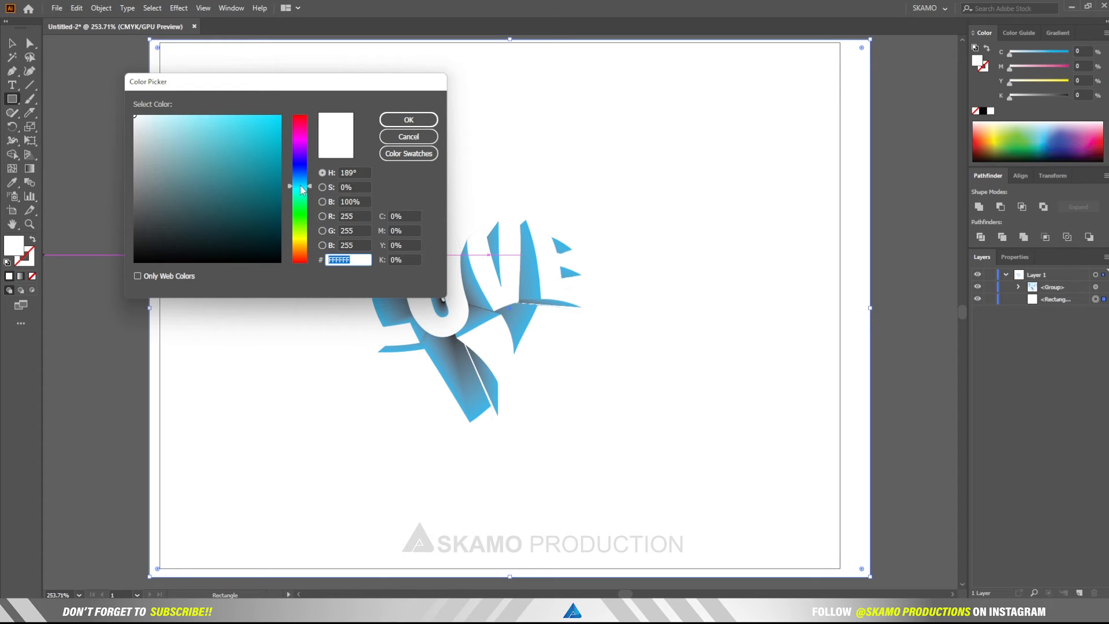
{"action": "left_click", "coordinate": [279, 127]}
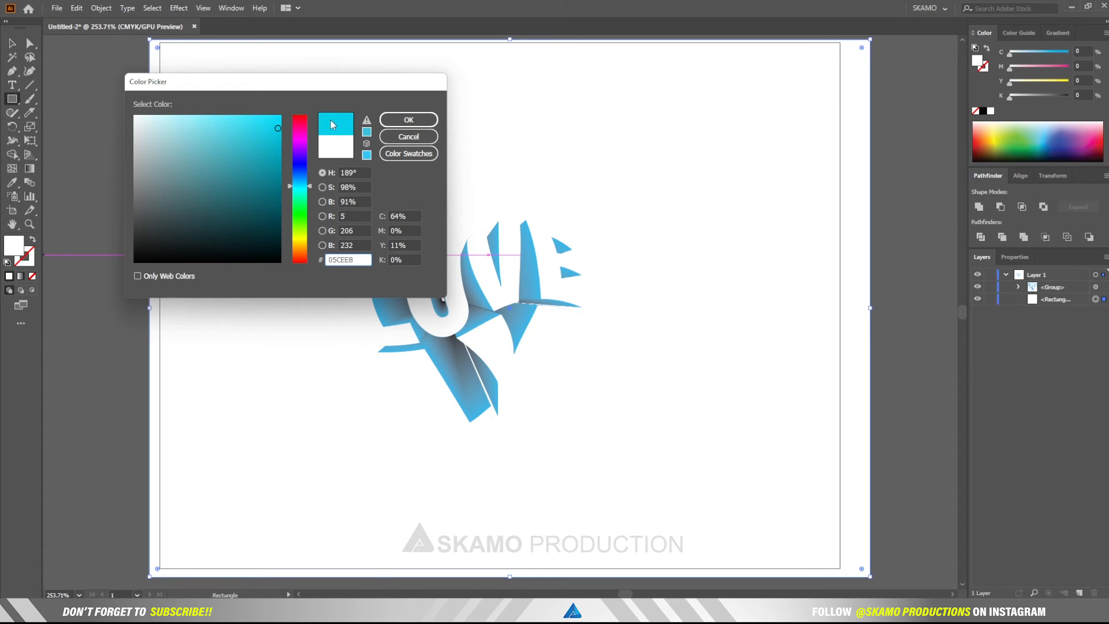
{"action": "left_click", "coordinate": [409, 120]}
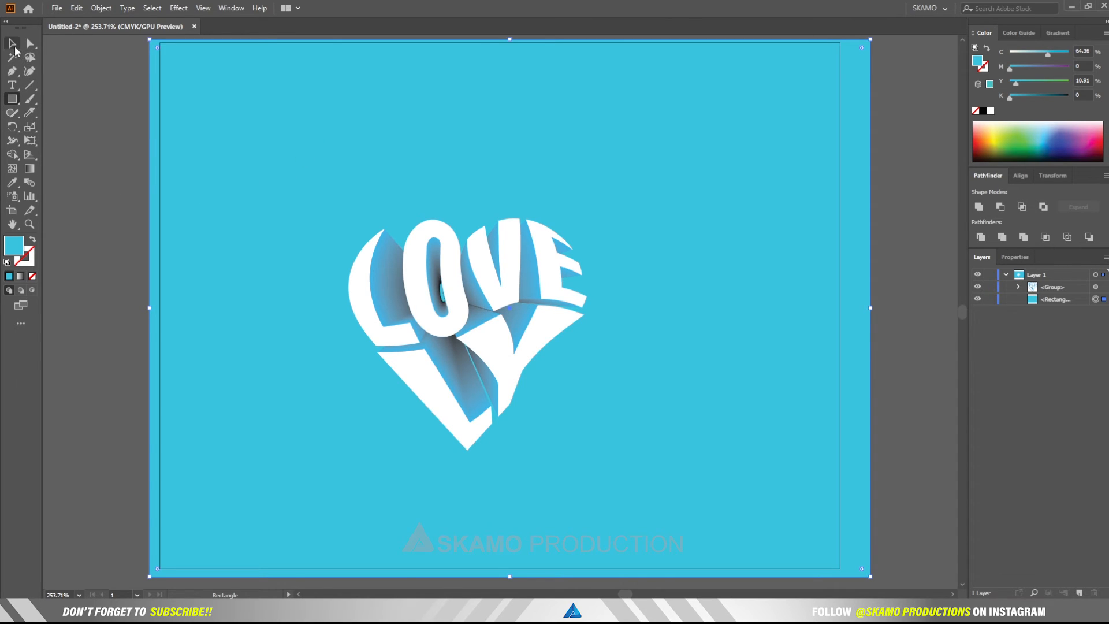
{"action": "left_click", "coordinate": [11, 43]}
{"action": "left_click", "coordinate": [130, 296]}
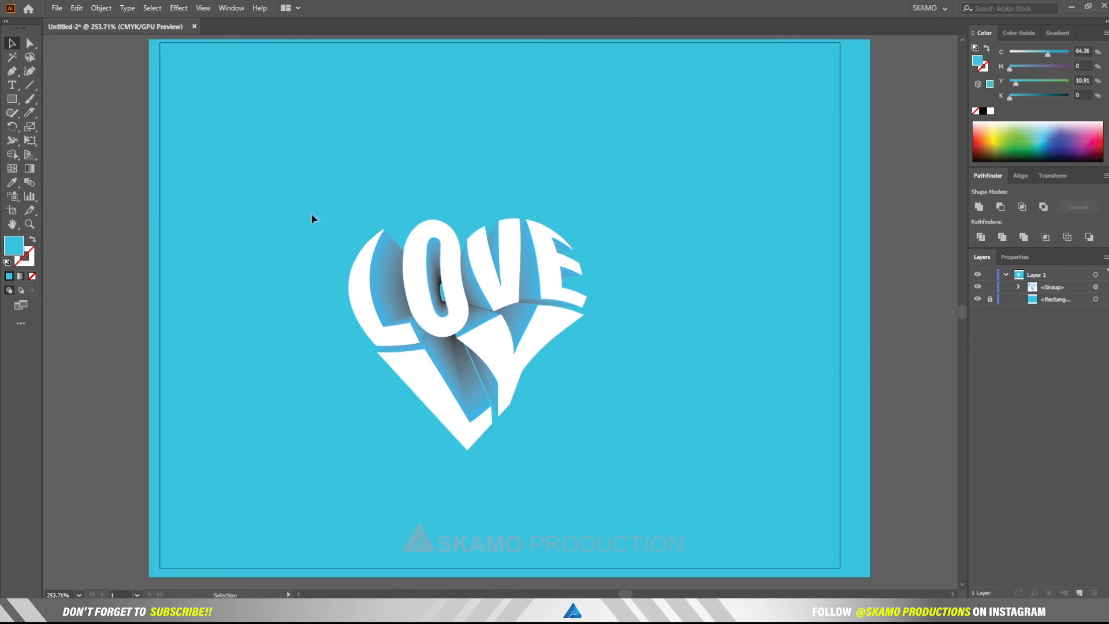
- Enlarge the heart lettering group by about a third and shift it up to the middle of the artboard
{"action": "key", "text": "ctrl+a"}
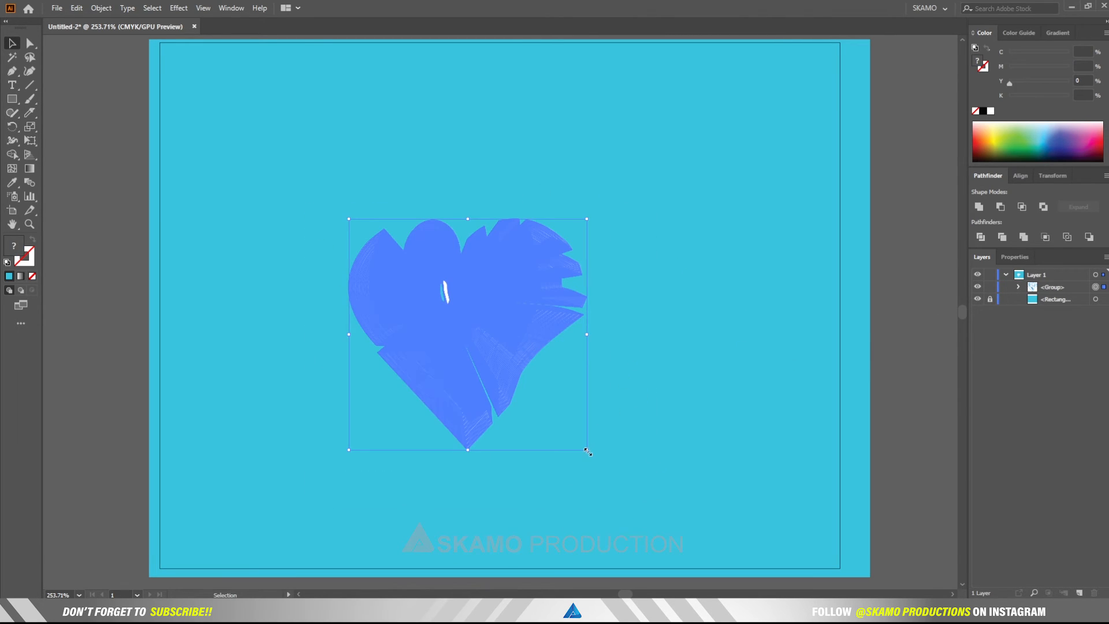
{"action": "left_click_drag", "start_coordinate": [588, 451], "coordinate": [656, 543]}
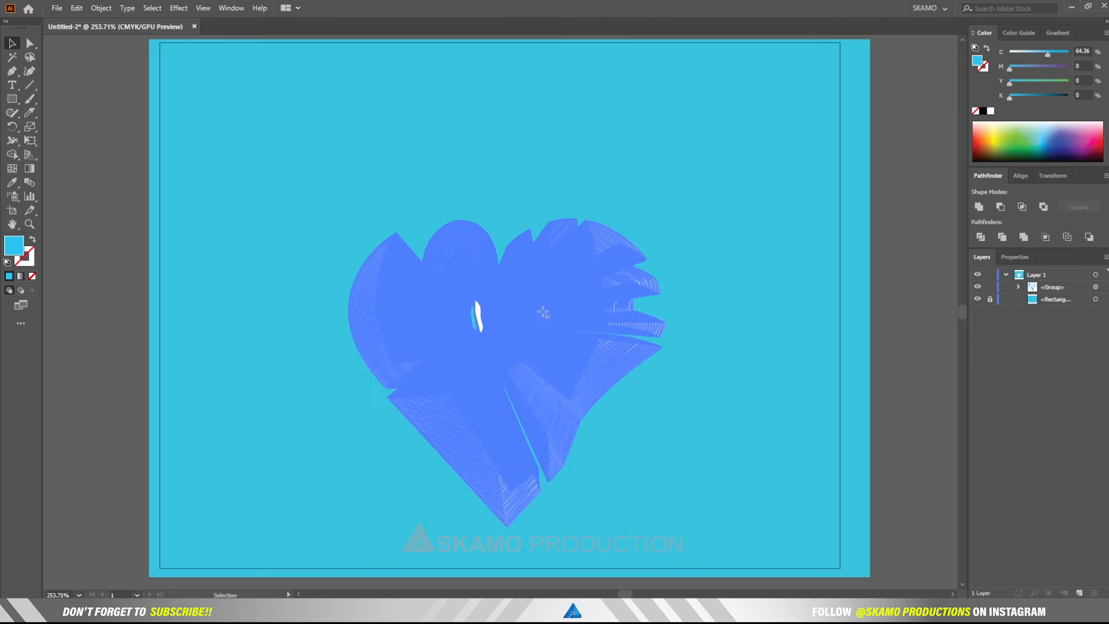
{"action": "left_click_drag", "start_coordinate": [547, 324], "coordinate": [543, 299]}
{"action": "left_click", "coordinate": [681, 342]}
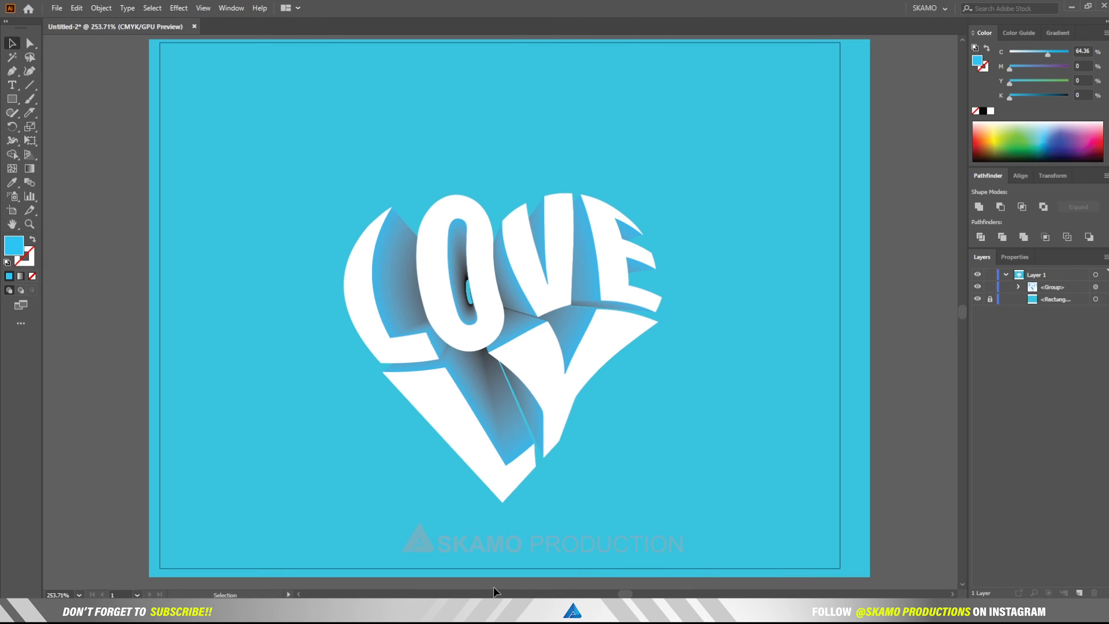
- Place Skamo Creative Logo W from the Skamo Creative Logo folder in File Explorer into the artwork, scaled down small at the artboard's top centre
{"action": "mouse_move", "coordinate": [353, 610]}
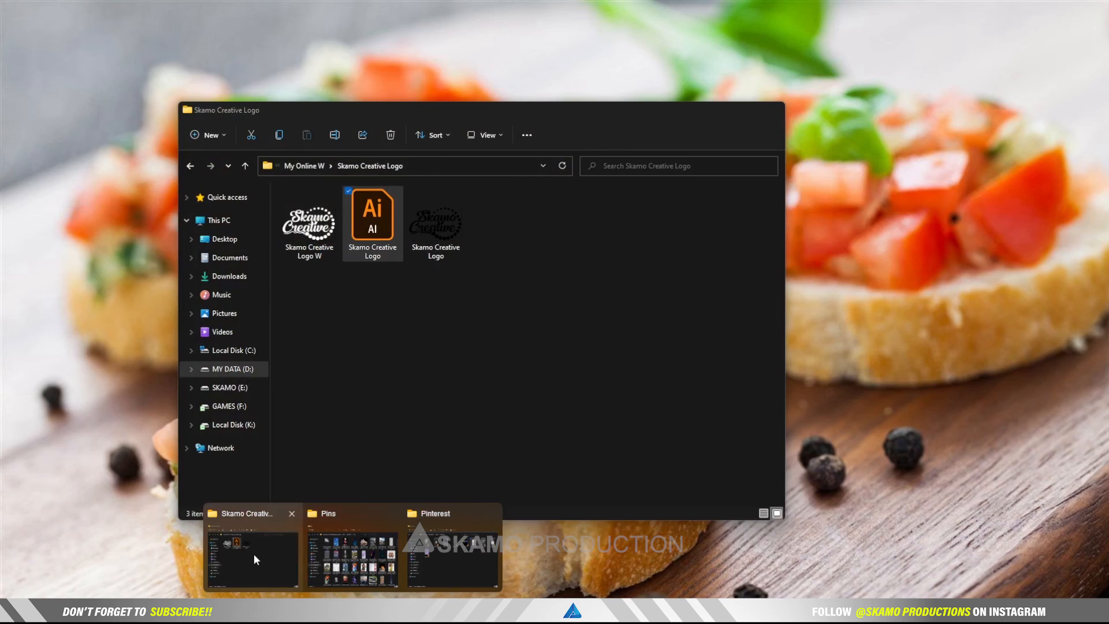
{"action": "left_click", "coordinate": [254, 556]}
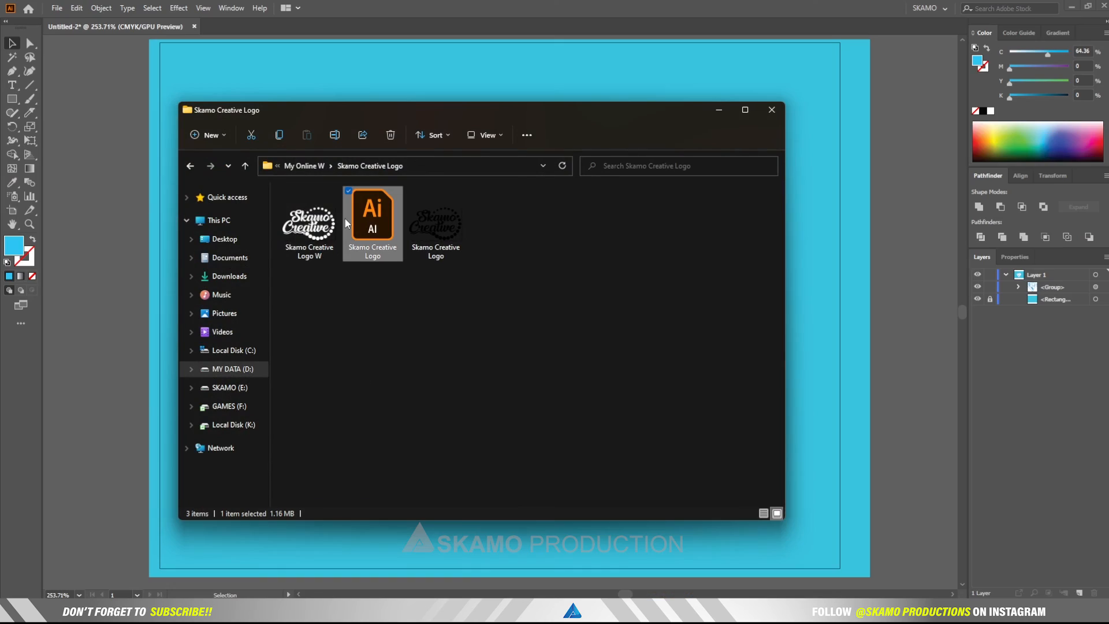
{"action": "left_click_drag", "start_coordinate": [313, 214], "coordinate": [452, 67]}
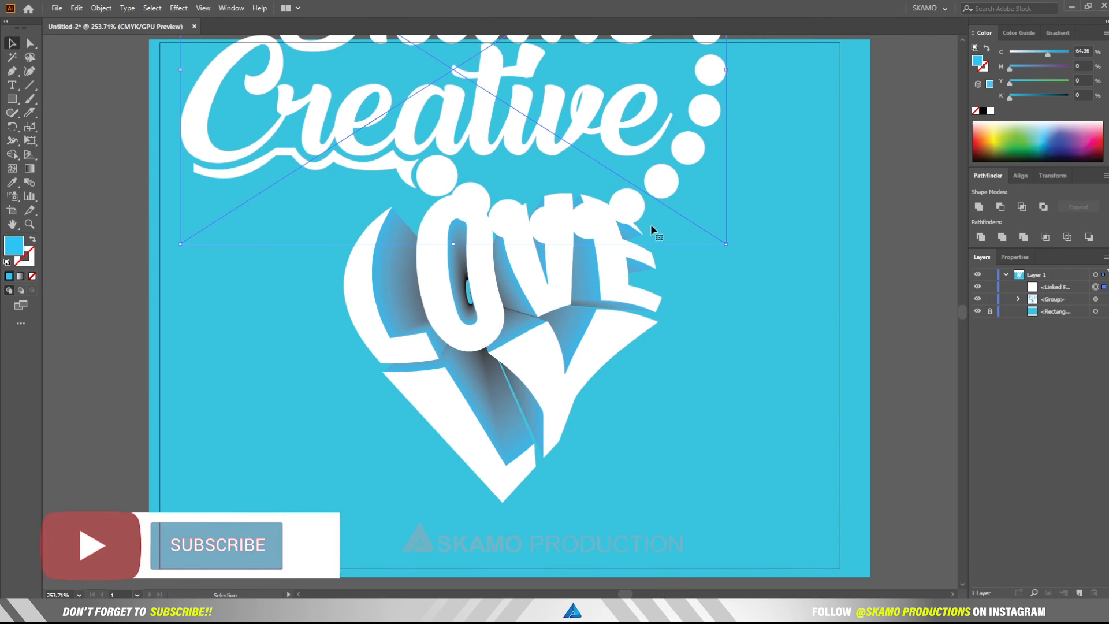
{"action": "left_click_drag", "start_coordinate": [727, 243], "coordinate": [528, 115]}
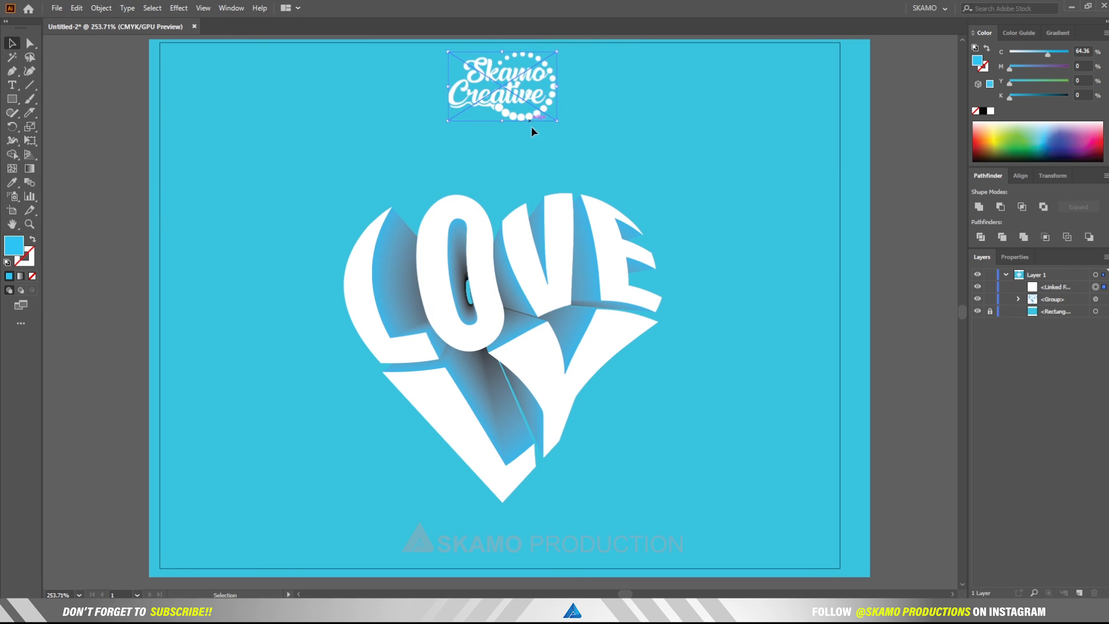
{"action": "left_click", "coordinate": [629, 163]}
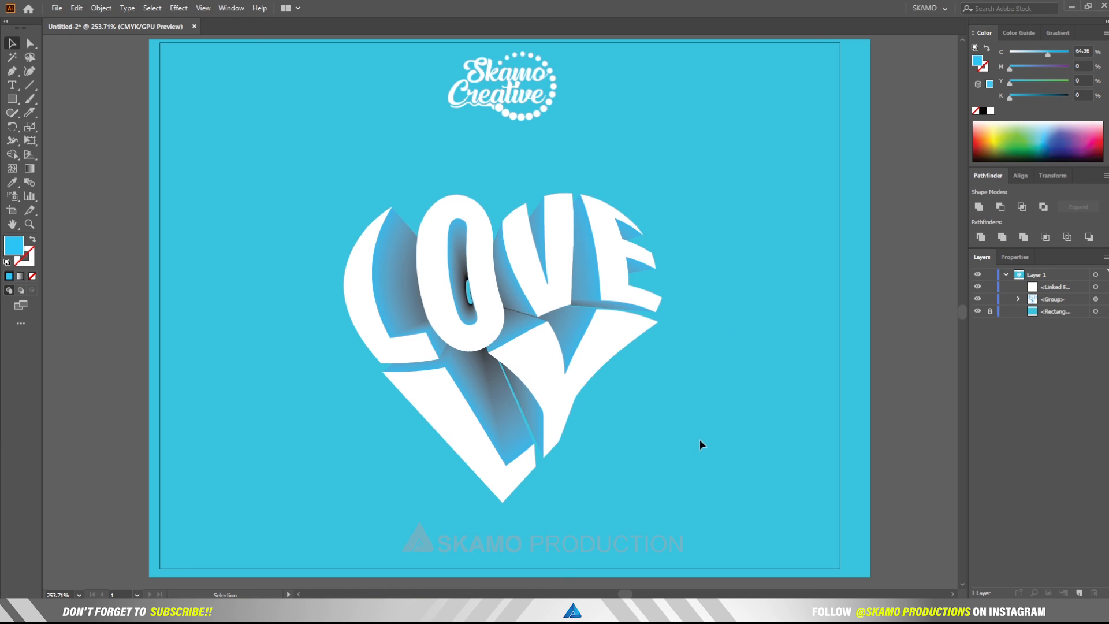